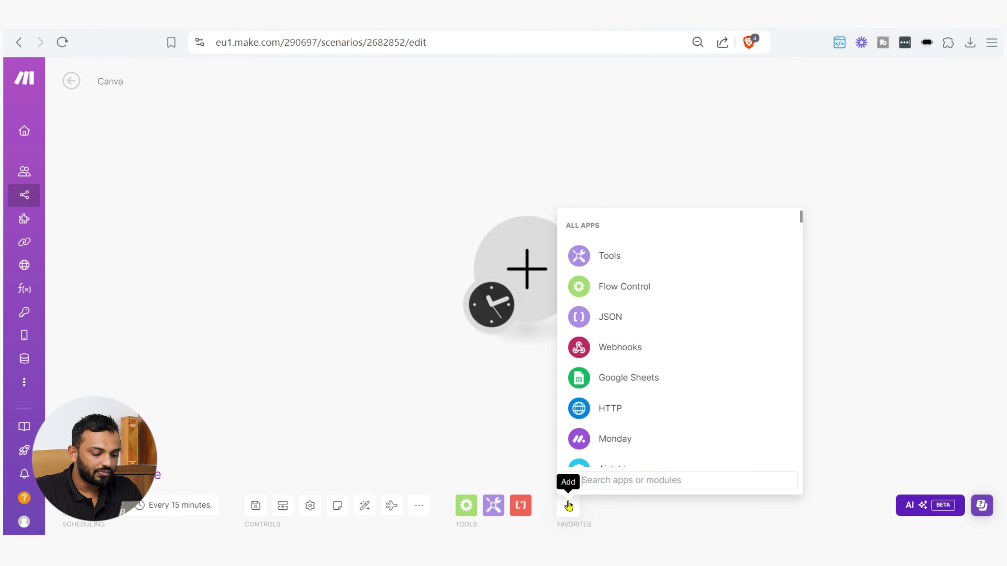
Step: Add a Canva Create a Design module with Type set to Preset and name Canva doc
{"action": "type", "text": "anva"}
{"action": "key", "text": "Return"}
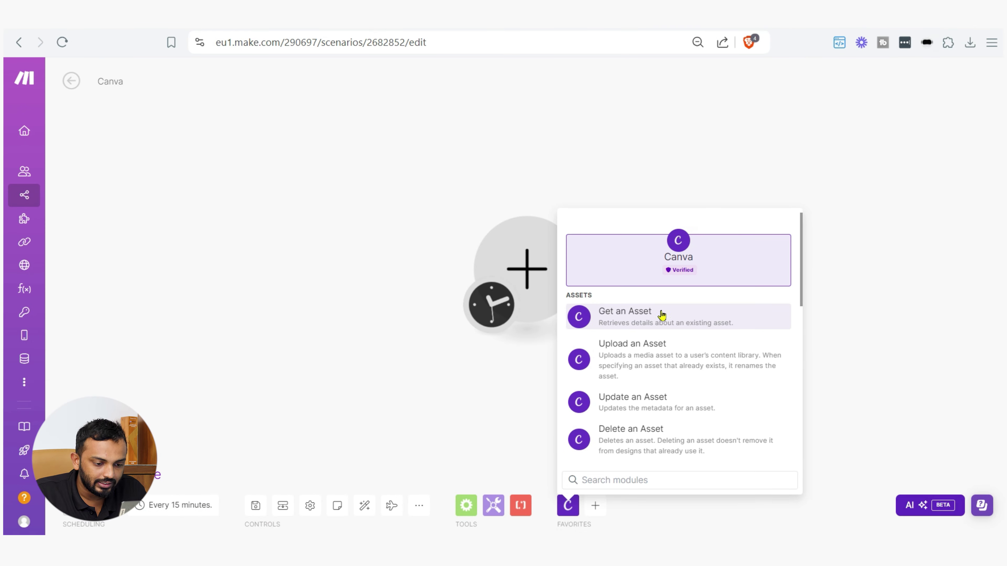
{"action": "scroll", "coordinate": [674, 326], "scroll_direction": "down", "scroll_amount": 2}
{"action": "left_click", "coordinate": [667, 353]}
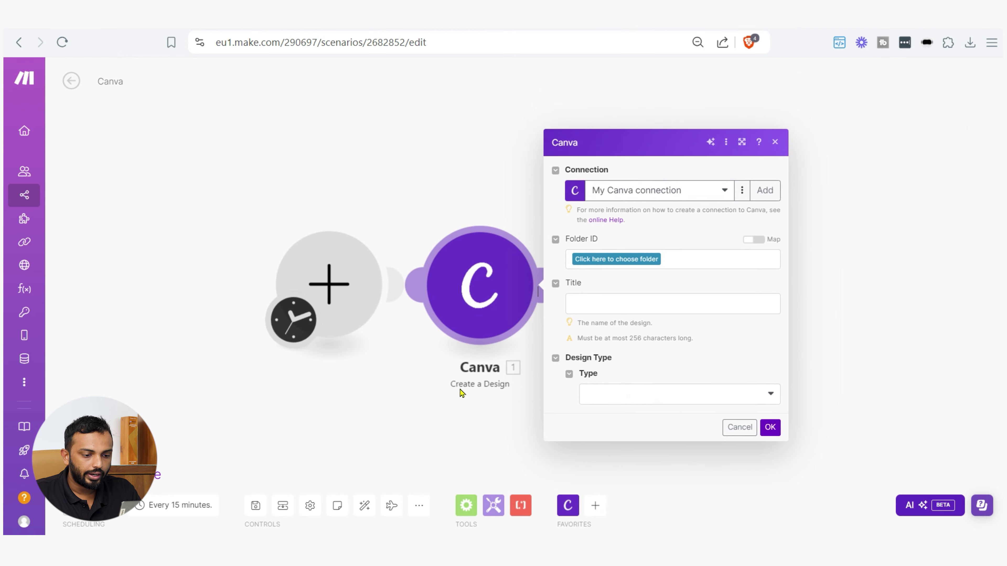
{"action": "left_click", "coordinate": [597, 399]}
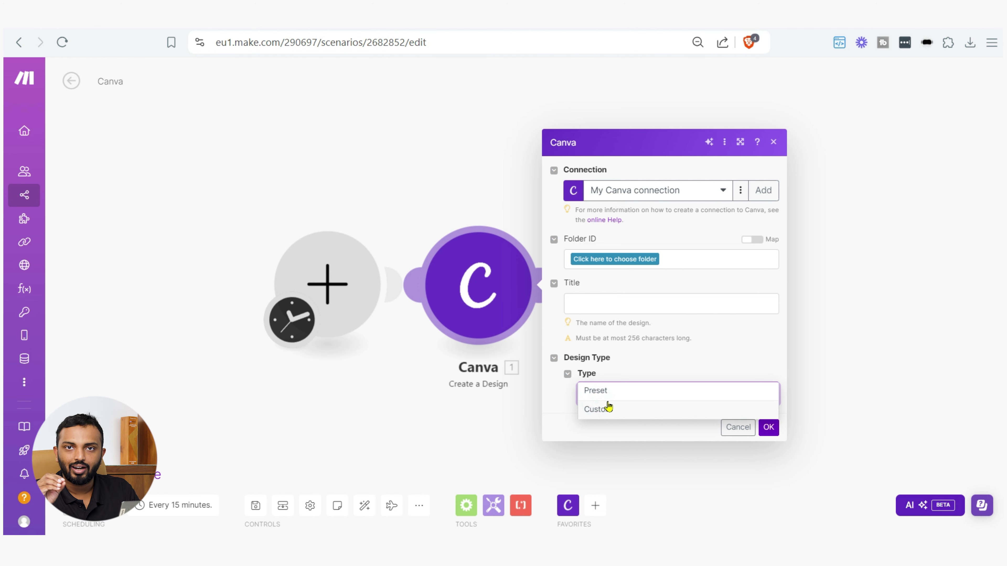
{"action": "left_click", "coordinate": [613, 391]}
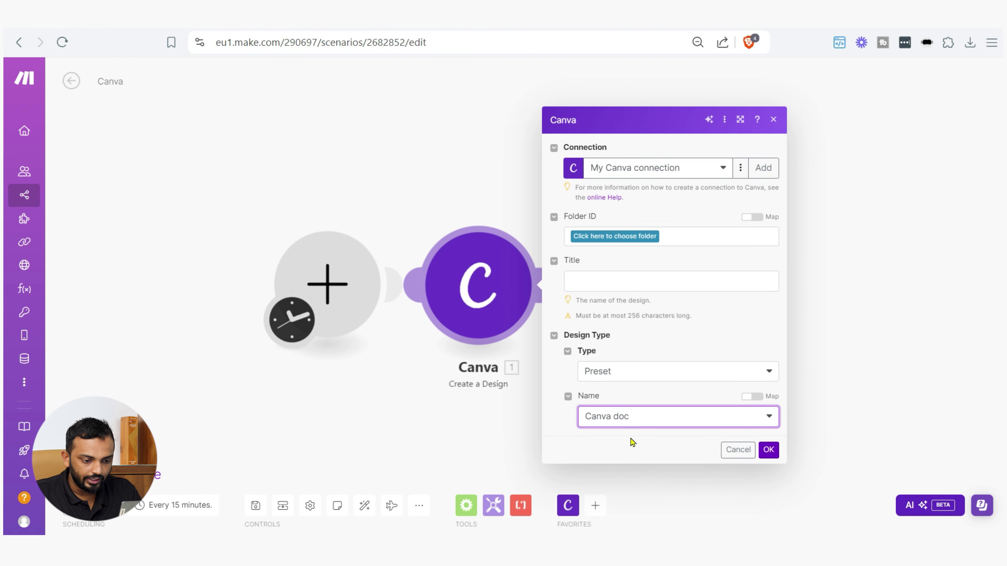
{"action": "left_click", "coordinate": [626, 414]}
{"action": "left_click", "coordinate": [632, 391]}
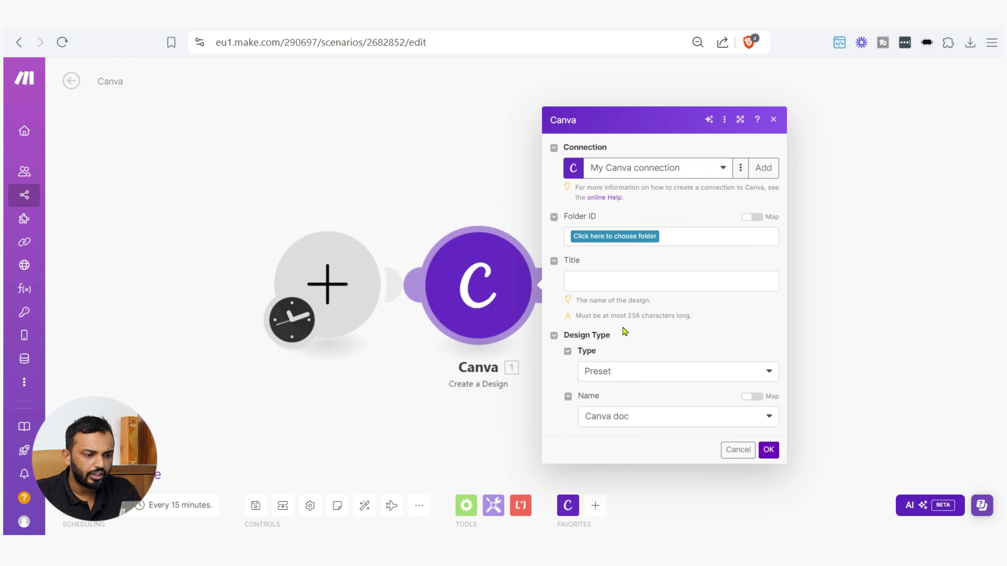
{"action": "left_click", "coordinate": [568, 505]}
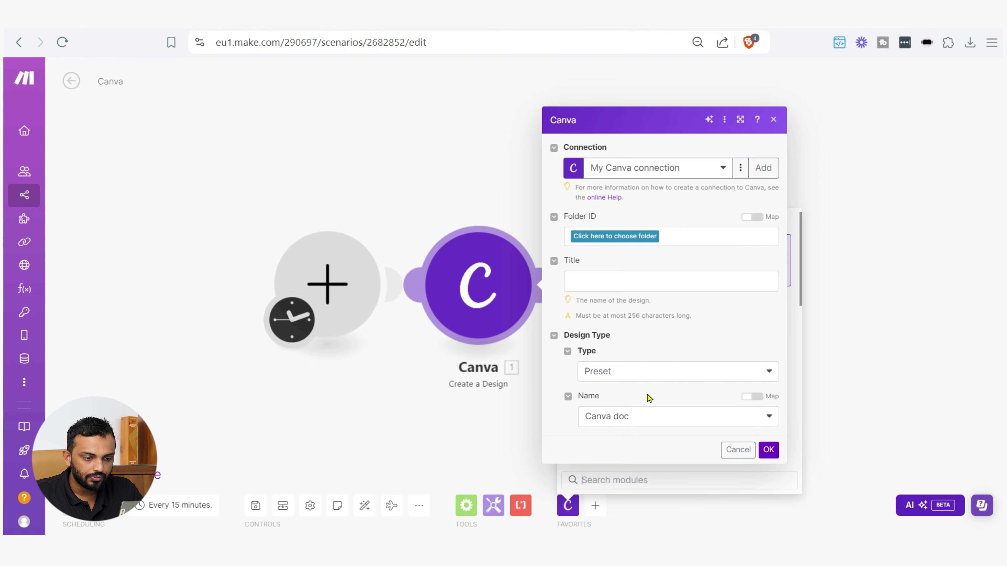
{"action": "left_click", "coordinate": [774, 119]}
Step: Add a Canva Make an API Call module after the Create a Design module
{"action": "left_click", "coordinate": [568, 506]}
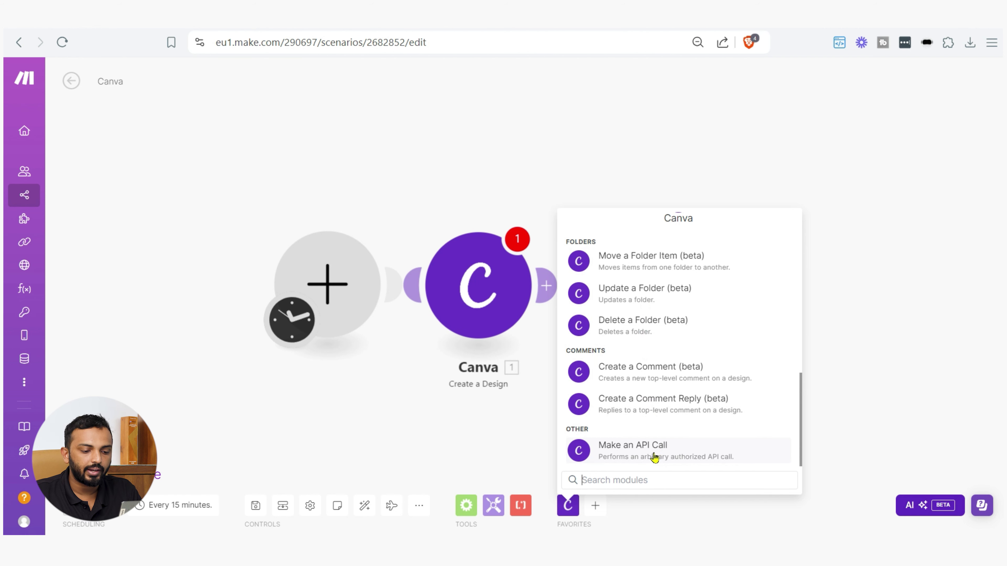
{"action": "left_click", "coordinate": [654, 457]}
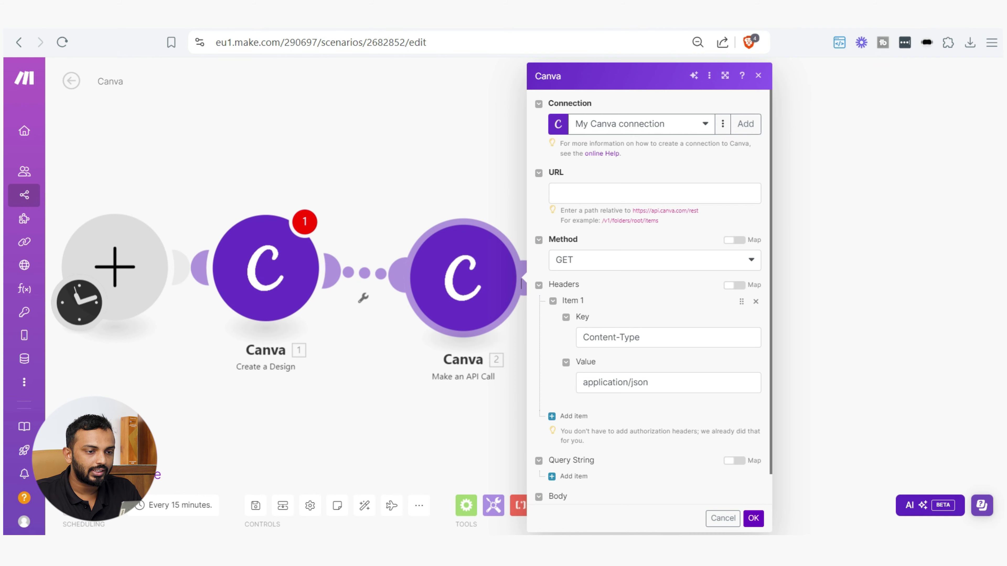
{"action": "key", "text": "ctrl+t"}
Step: Search 'autofill job API canva', read the Canva Autofill docs, then search for Canva Enterprise
{"action": "type", "text": "autofill"}
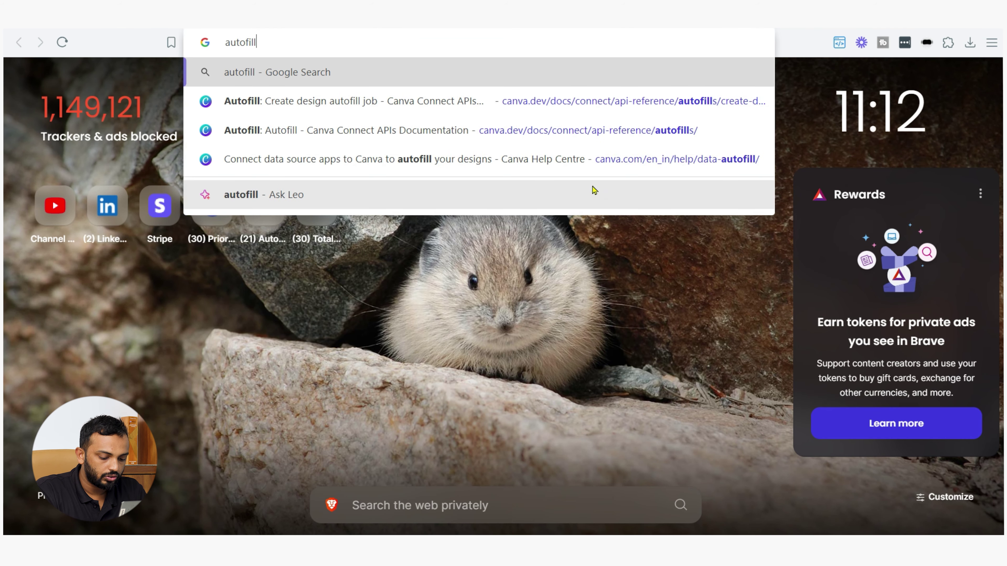
{"action": "type", "text": " job API canva"}
{"action": "key", "text": "Return"}
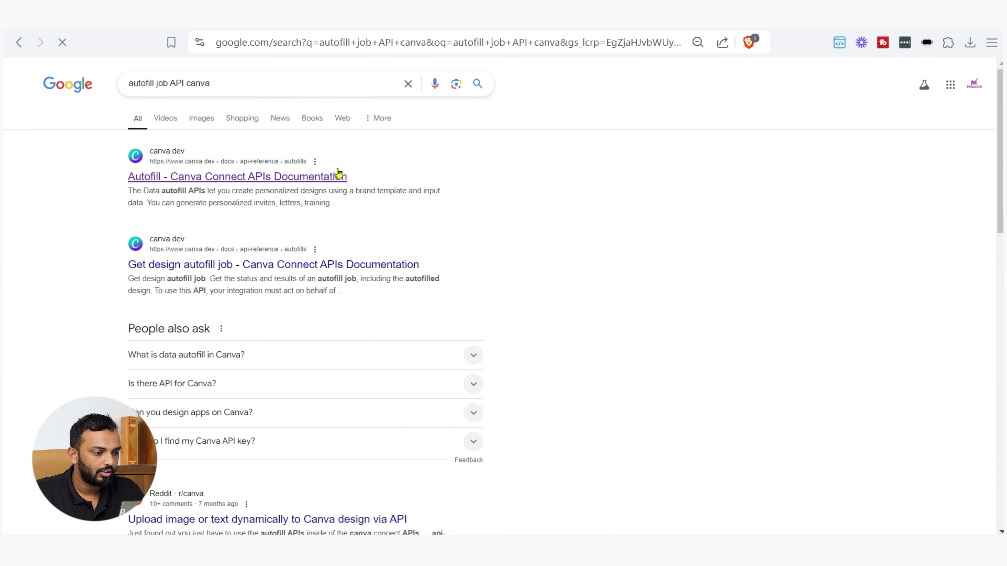
{"action": "left_click", "coordinate": [312, 180]}
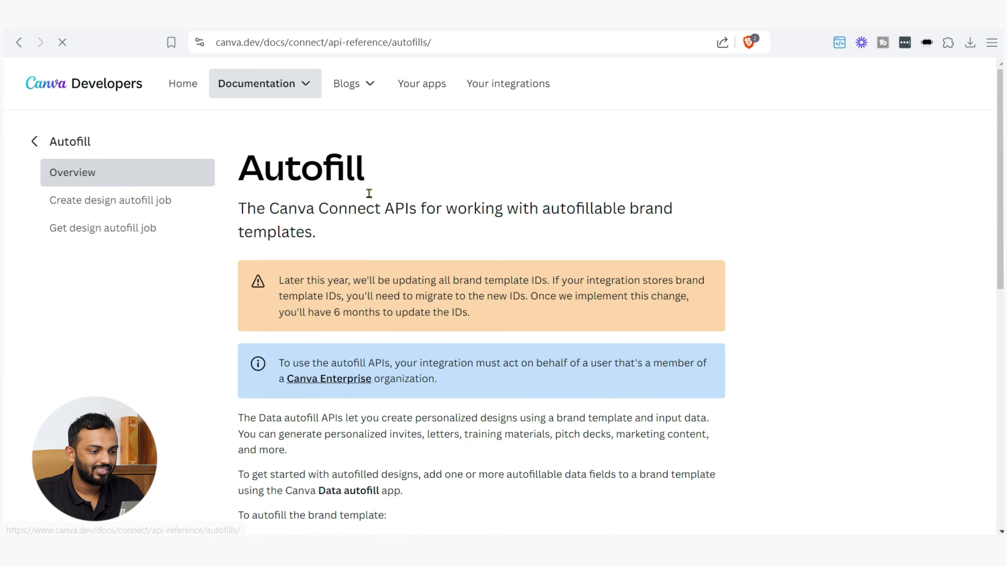
{"action": "scroll", "coordinate": [425, 238], "scroll_direction": "down", "scroll_amount": 2}
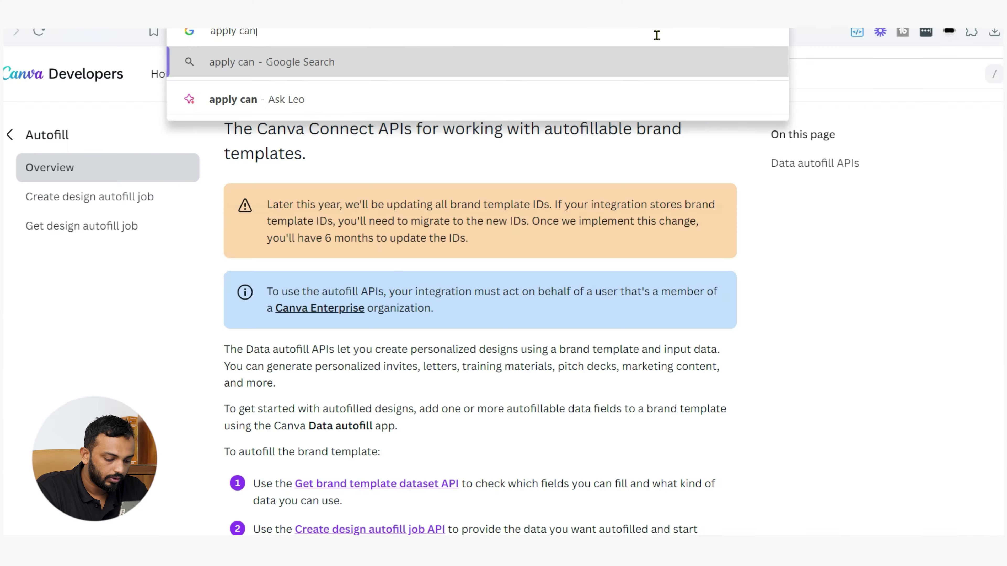
{"action": "type", "text": "va enterprise"}
{"action": "key", "text": "Return"}
Step: Open the Canva Enterprise sales form and fill in company, country, role, department and enquiry topic
{"action": "left_click", "coordinate": [317, 173]}
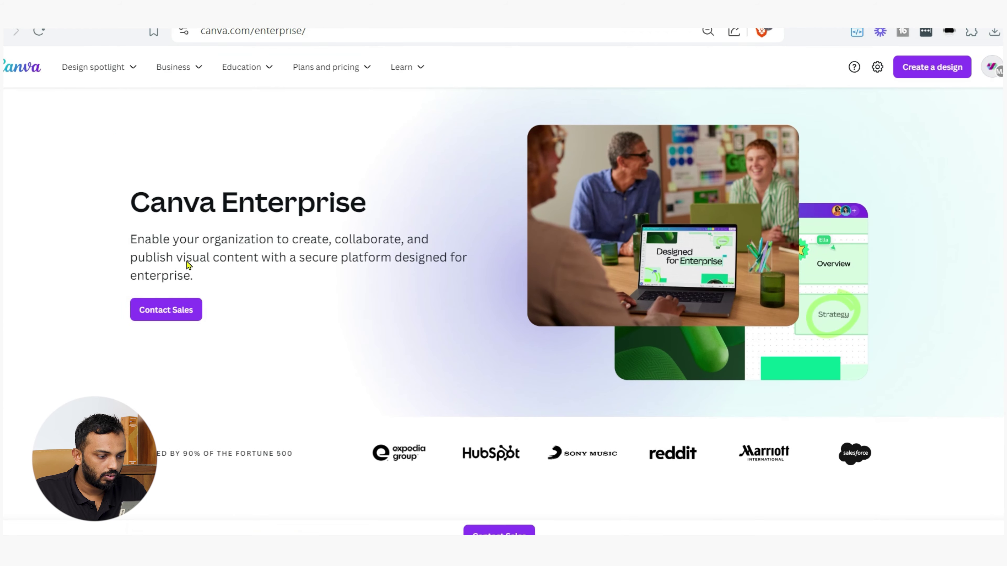
{"action": "left_click", "coordinate": [177, 311]}
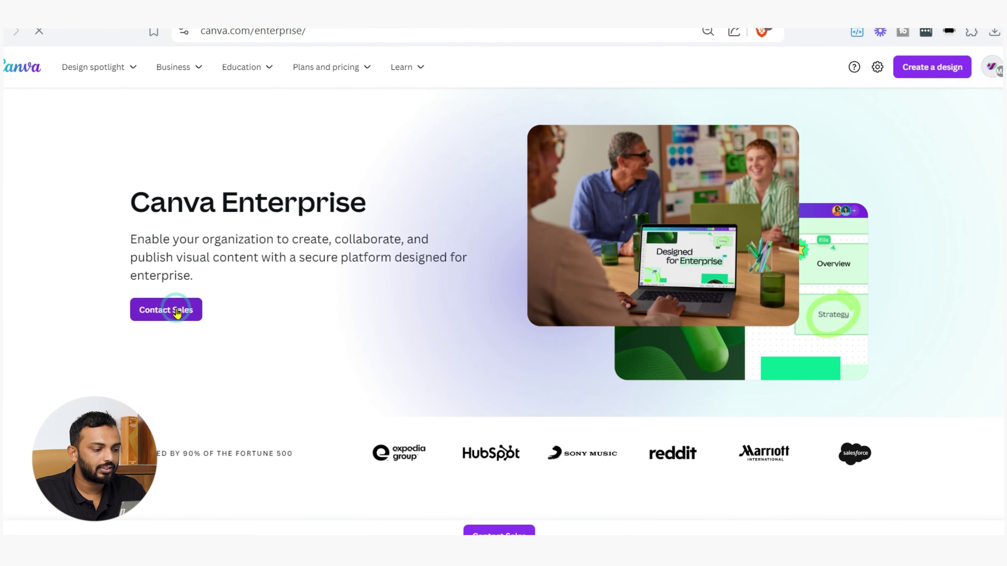
{"action": "left_click", "coordinate": [613, 168]}
{"action": "left_click", "coordinate": [614, 259]}
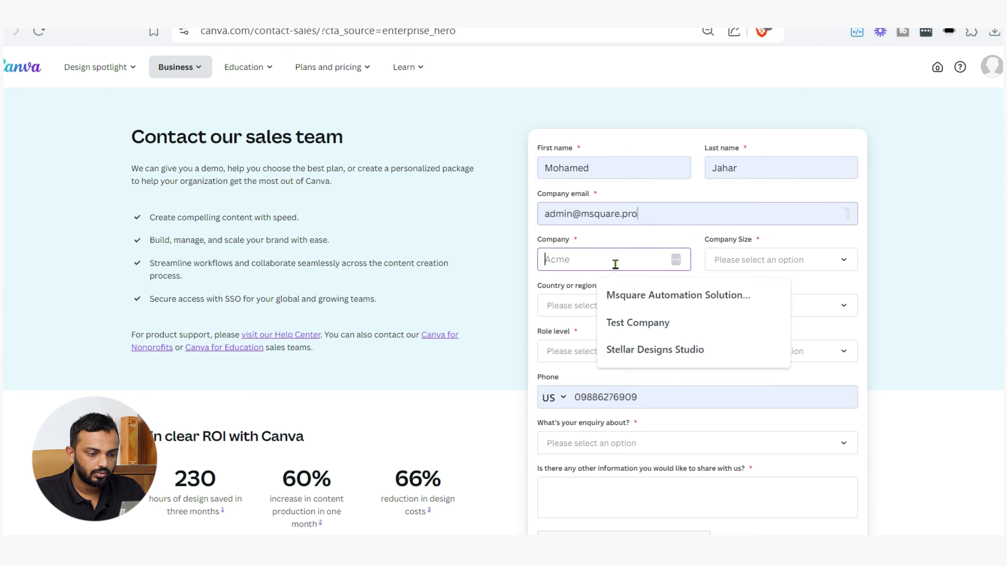
{"action": "left_click", "coordinate": [681, 292]}
{"action": "left_click", "coordinate": [697, 305]}
{"action": "left_click", "coordinate": [609, 374]}
{"action": "scroll", "coordinate": [697, 357], "scroll_direction": "down", "scroll_amount": 4}
{"action": "left_click", "coordinate": [644, 343]}
{"action": "type", "text": "T"}
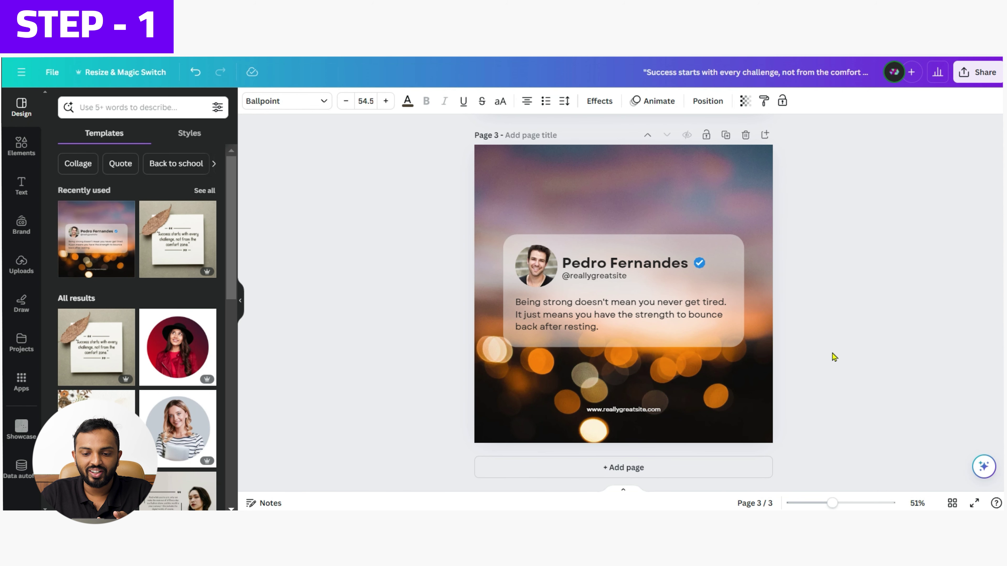
Step: Delete pages 3 and 2, leaving only the Msquare Automation card
{"action": "scroll", "coordinate": [834, 357], "scroll_direction": "up", "scroll_amount": 5}
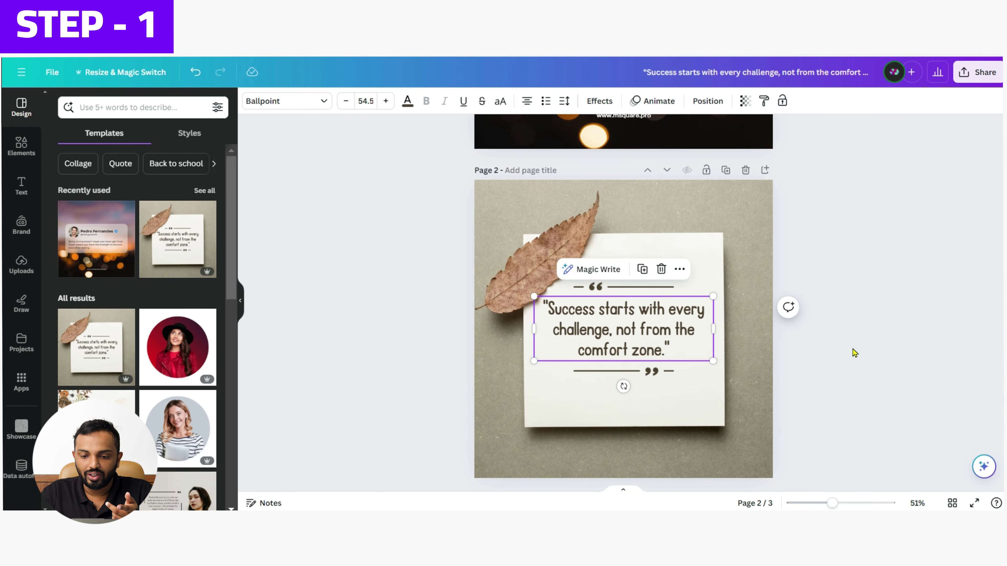
{"action": "left_click", "coordinate": [854, 353]}
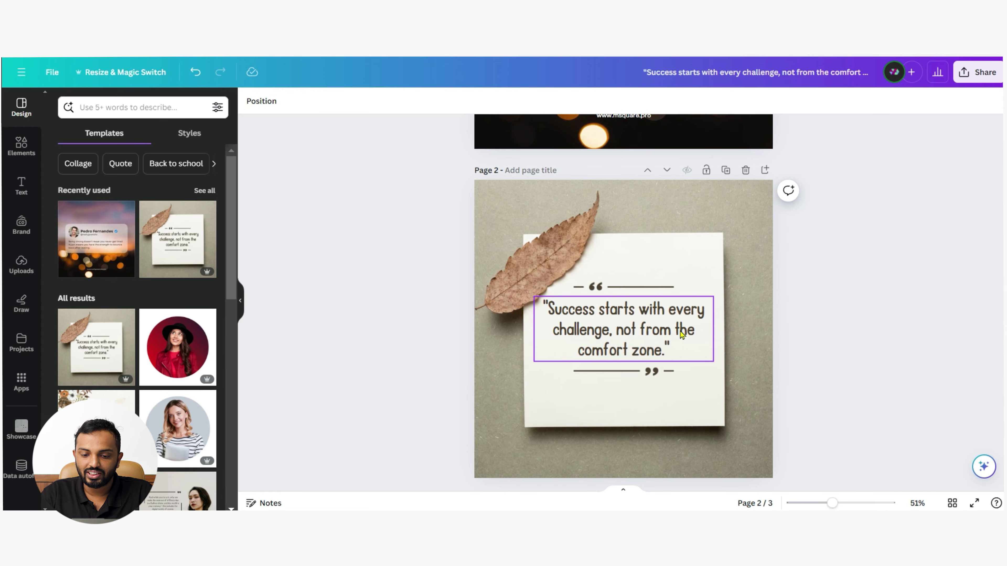
{"action": "scroll", "coordinate": [719, 353], "scroll_direction": "up", "scroll_amount": 3}
{"action": "scroll", "coordinate": [737, 353], "scroll_direction": "down", "scroll_amount": 9}
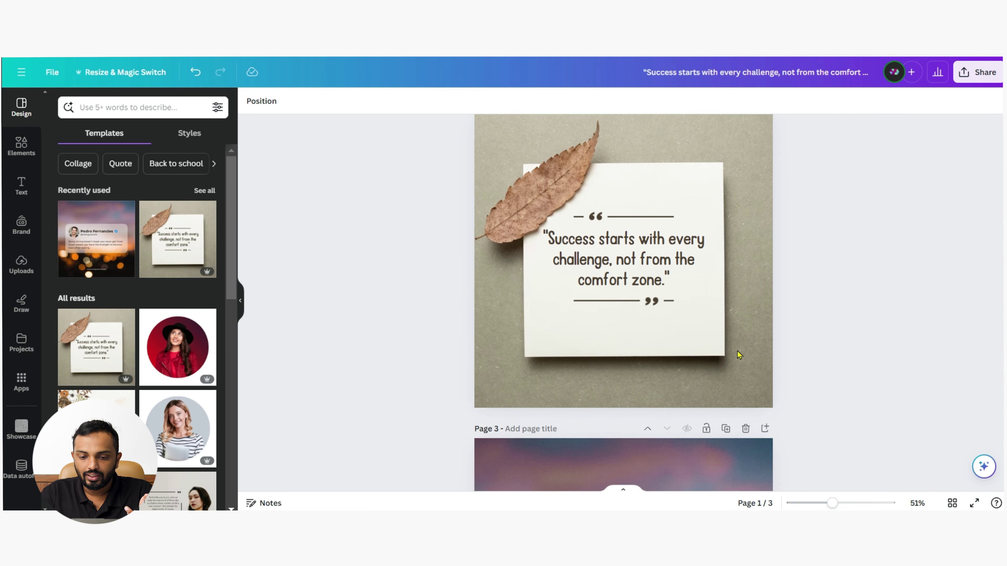
{"action": "scroll", "coordinate": [793, 361], "scroll_direction": "up", "scroll_amount": 1}
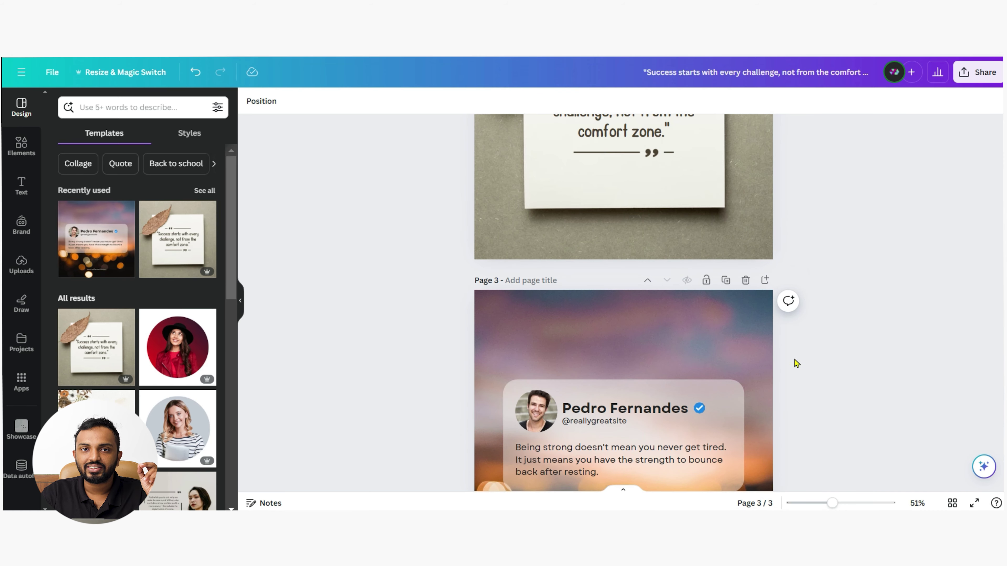
{"action": "scroll", "coordinate": [794, 360], "scroll_direction": "down", "scroll_amount": 4}
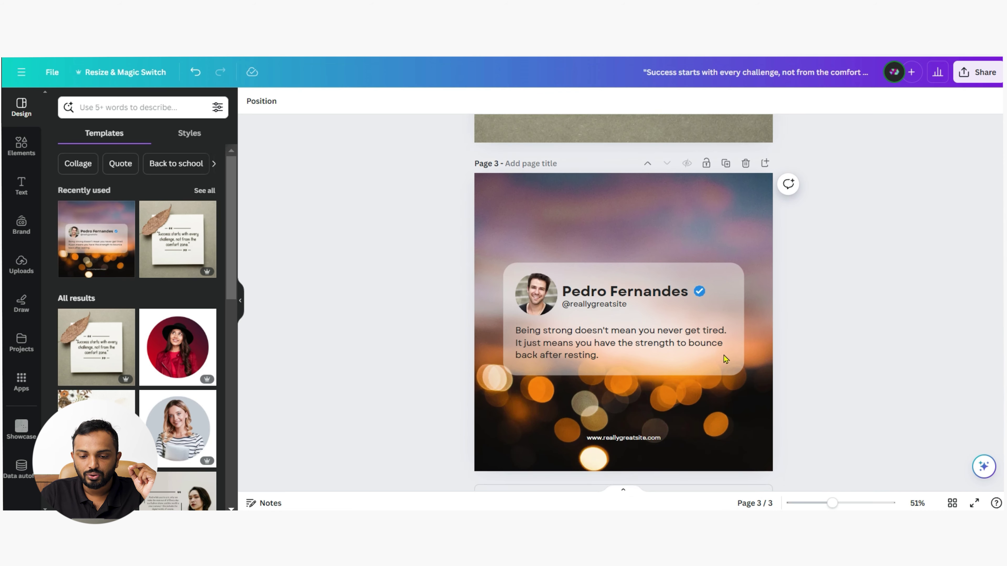
{"action": "scroll", "coordinate": [713, 371], "scroll_direction": "up", "scroll_amount": 1}
{"action": "left_click", "coordinate": [631, 381]}
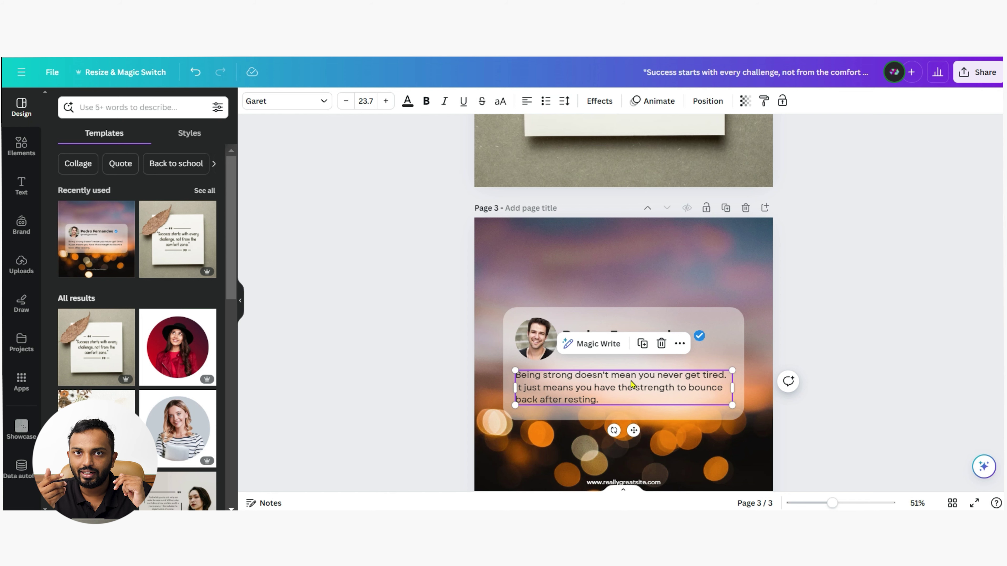
{"action": "scroll", "coordinate": [674, 350], "scroll_direction": "up", "scroll_amount": 2}
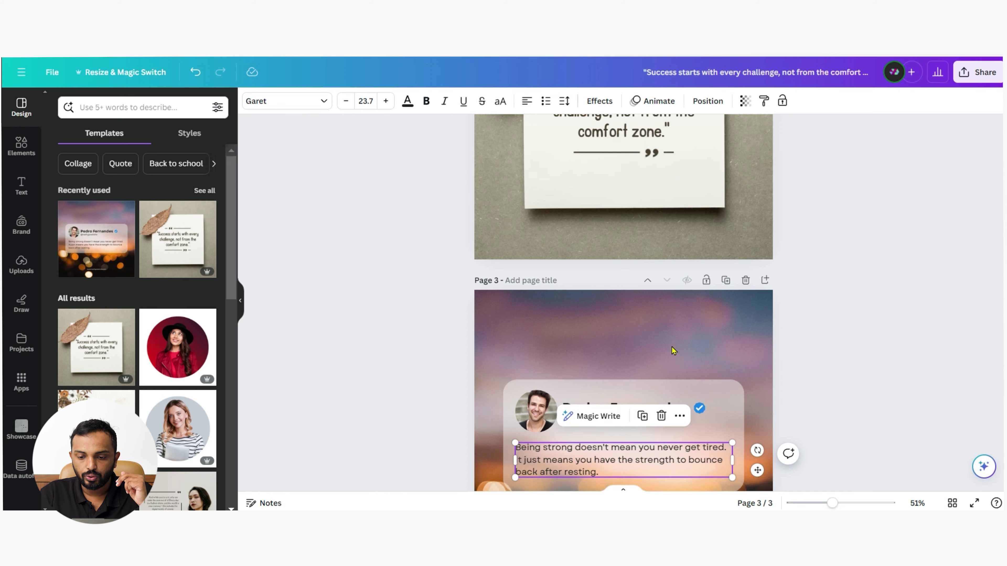
{"action": "left_click", "coordinate": [745, 282]}
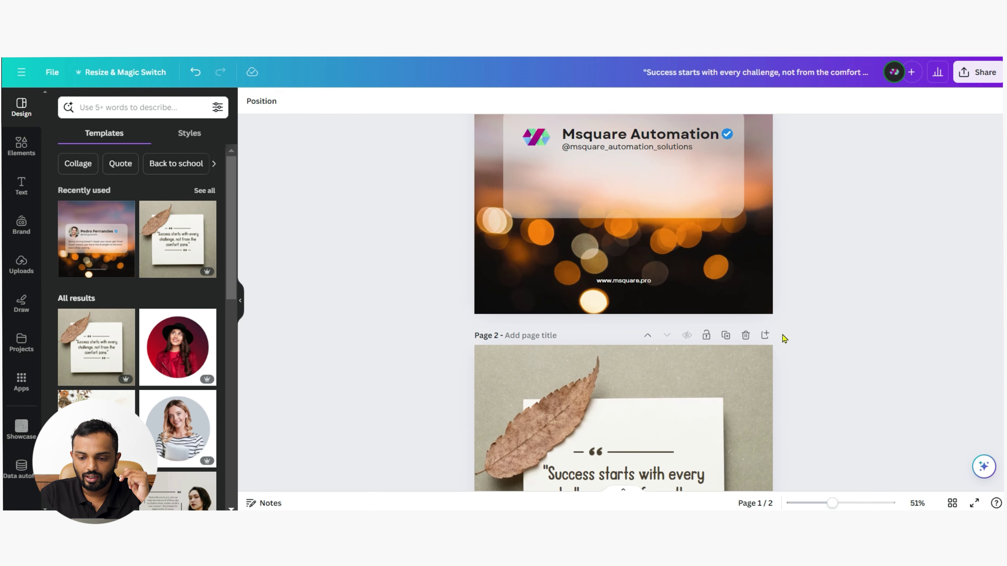
{"action": "left_click", "coordinate": [745, 282]}
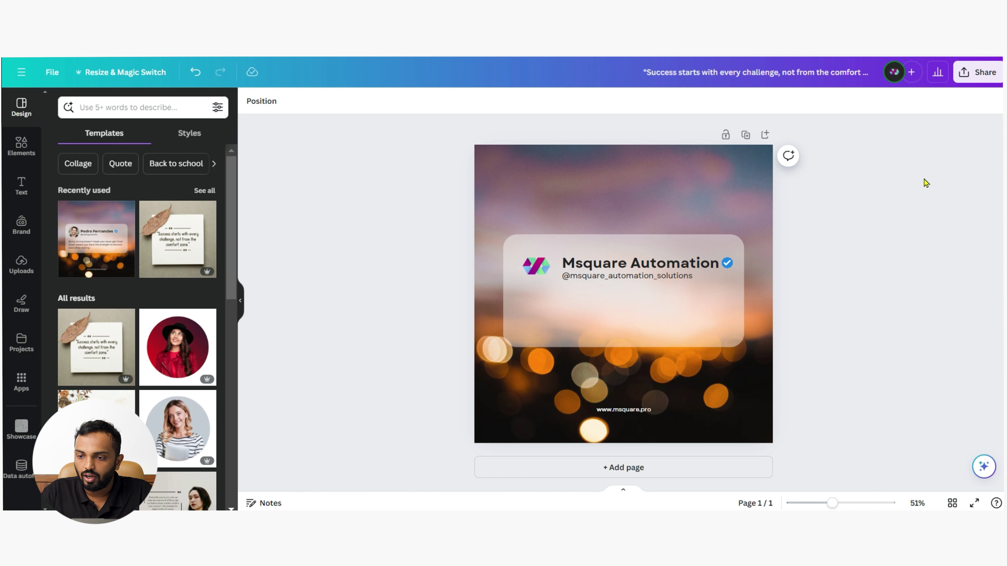
{"action": "left_click", "coordinate": [971, 75]}
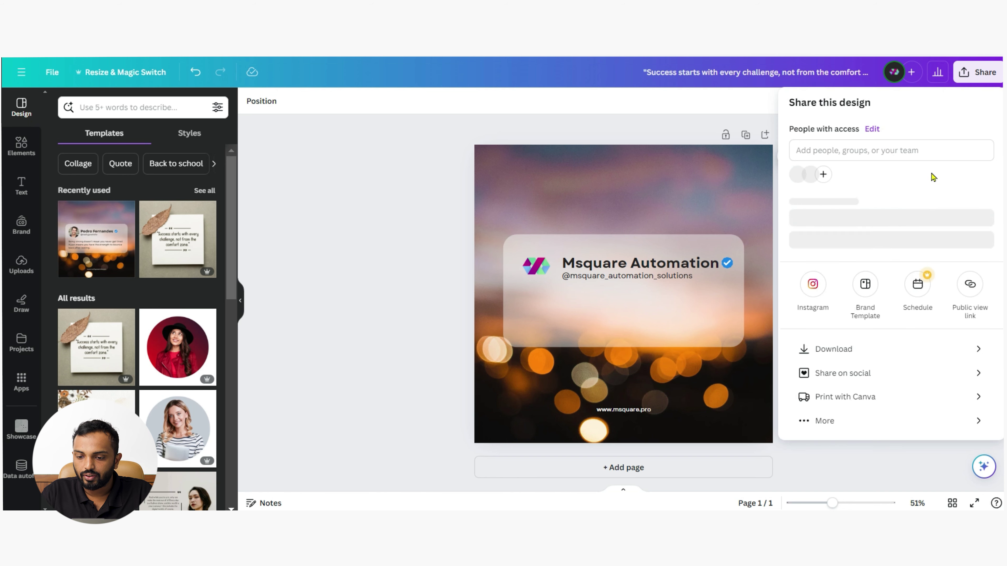
Step: Download the single-page design as a PNG and save the file
{"action": "left_click", "coordinate": [835, 361]}
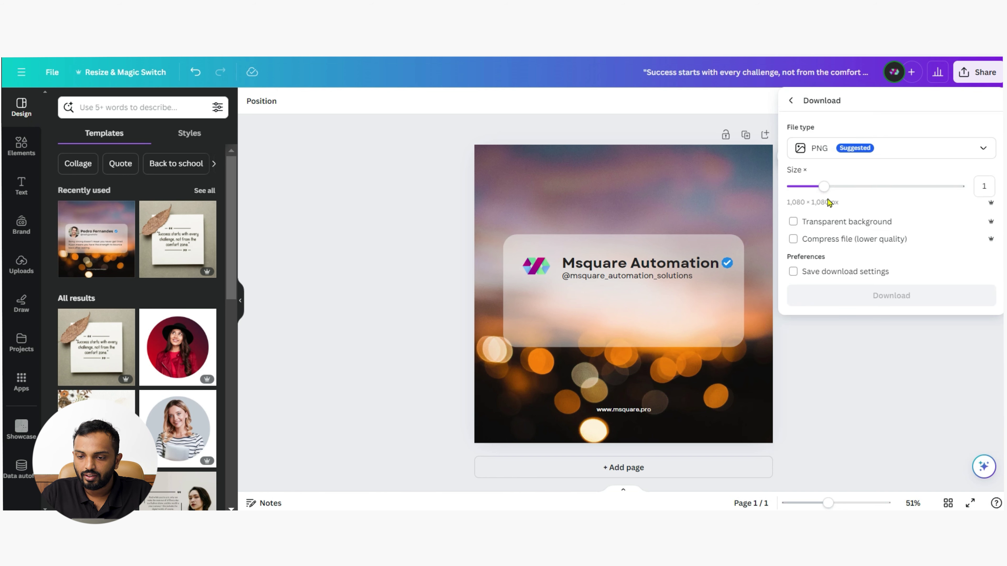
{"action": "left_click", "coordinate": [879, 297]}
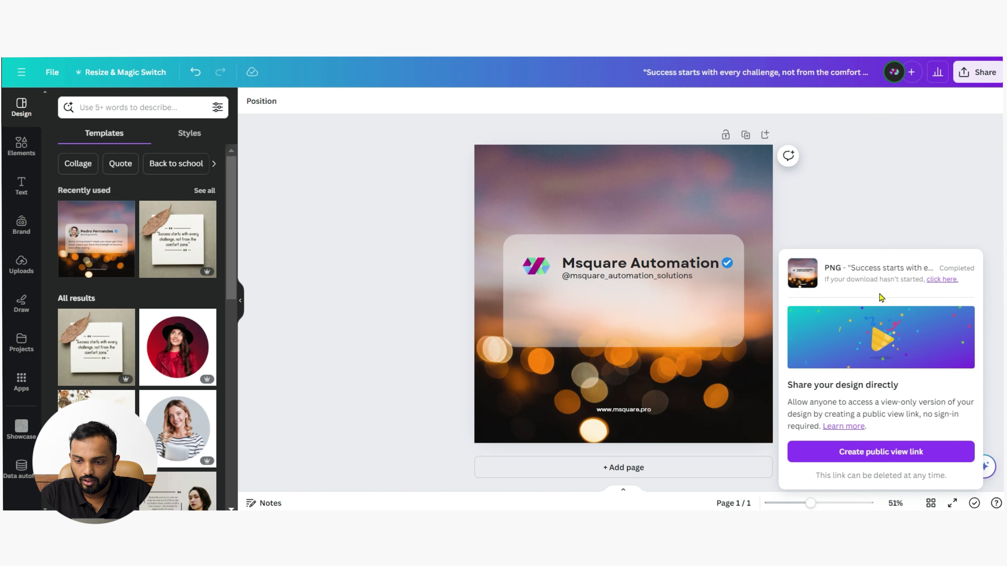
{"action": "left_click", "coordinate": [539, 303]}
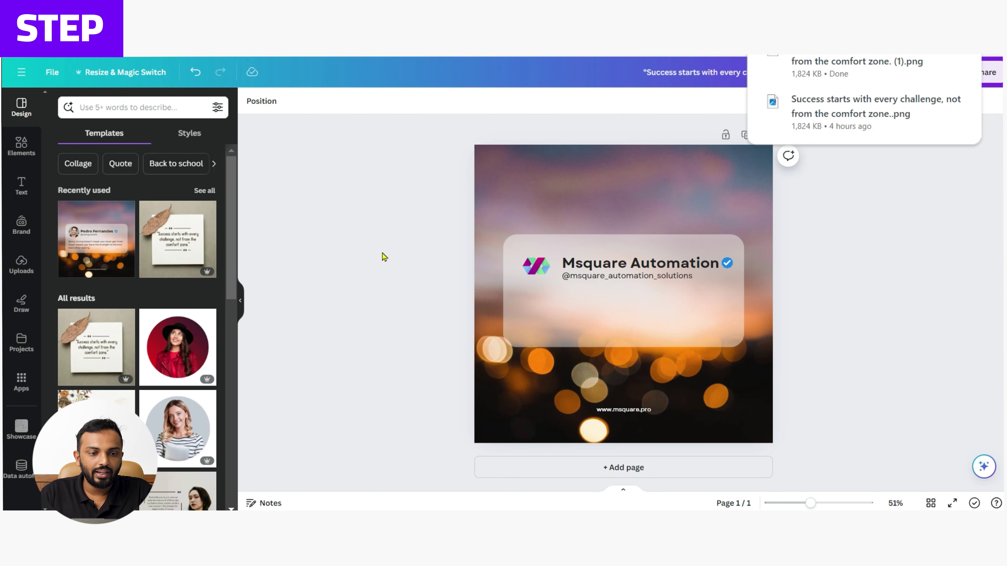
{"action": "key", "text": "ctrl+Tab"}
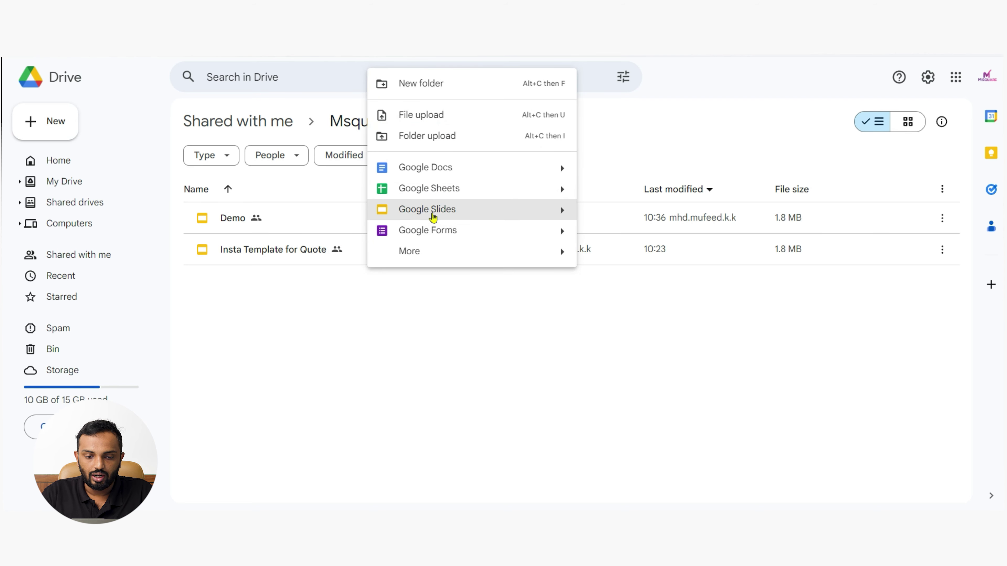
Step: Create a new Google Slides presentation in the shared Msquare Magic folder
{"action": "left_click", "coordinate": [432, 214]}
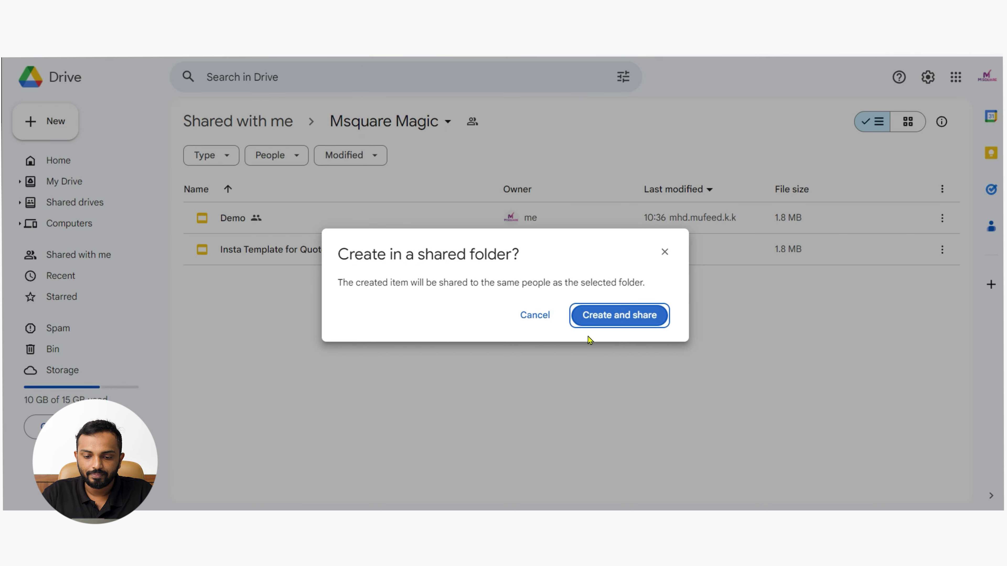
{"action": "left_click", "coordinate": [602, 321]}
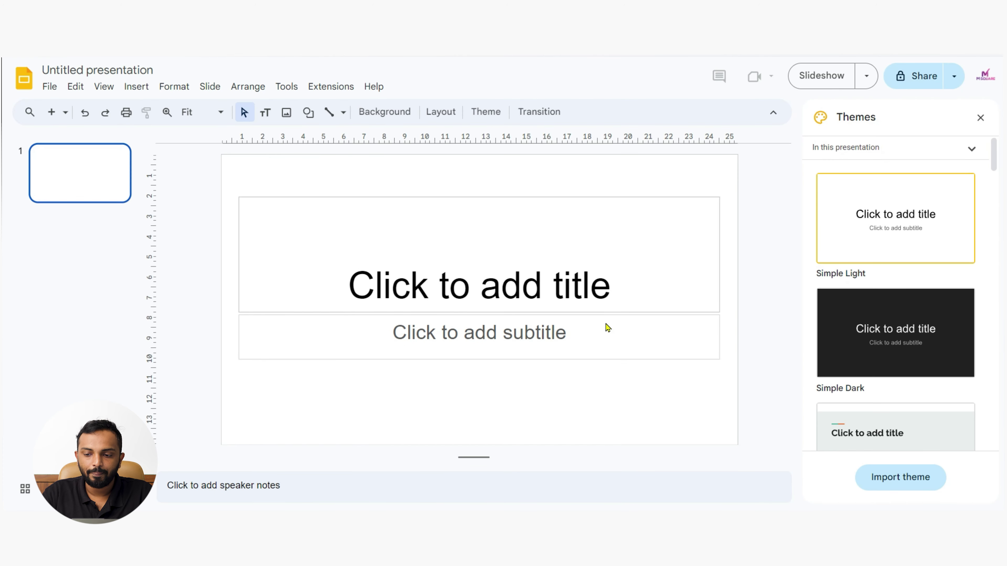
Step: Close the Themes panel and set a custom 1080 × 1080 pixel page size
{"action": "left_click", "coordinate": [980, 117]}
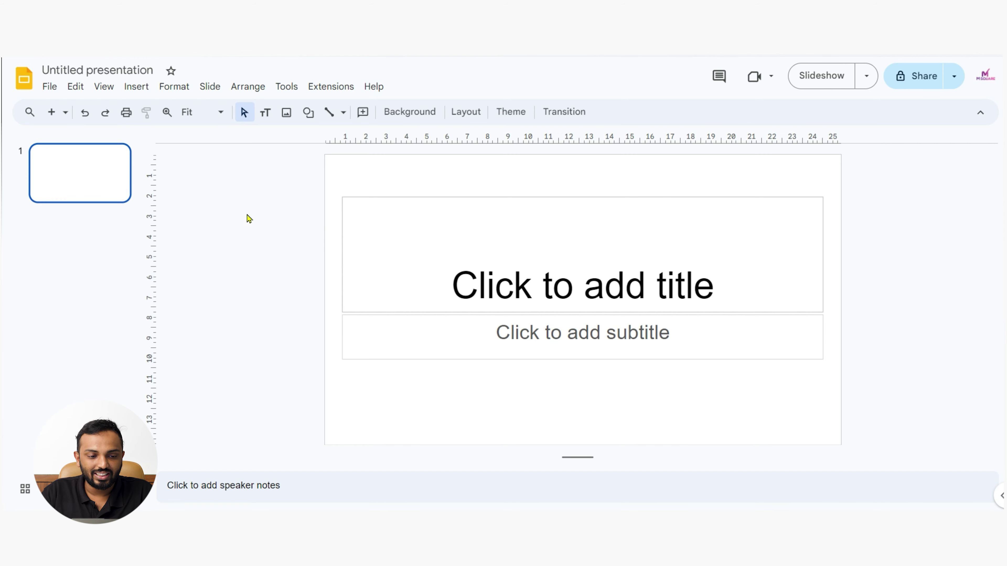
{"action": "left_click", "coordinate": [50, 87]}
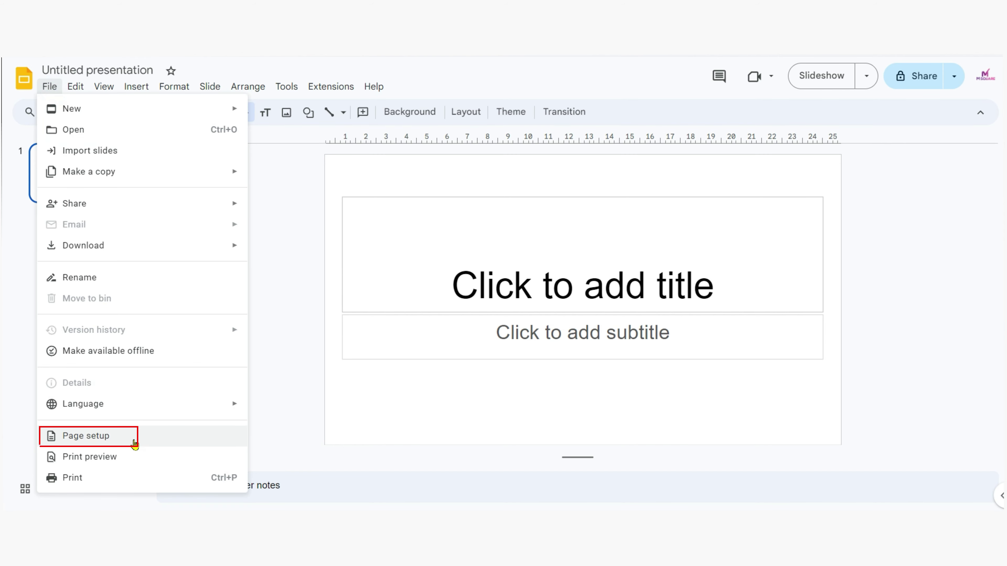
{"action": "left_click", "coordinate": [134, 443]}
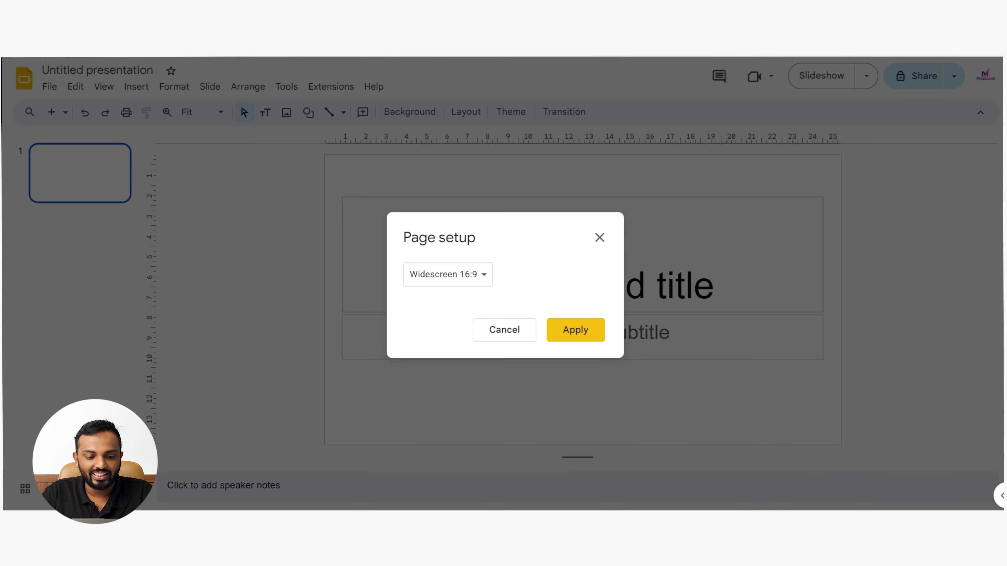
{"action": "left_click", "coordinate": [456, 285]}
{"action": "left_click", "coordinate": [459, 319]}
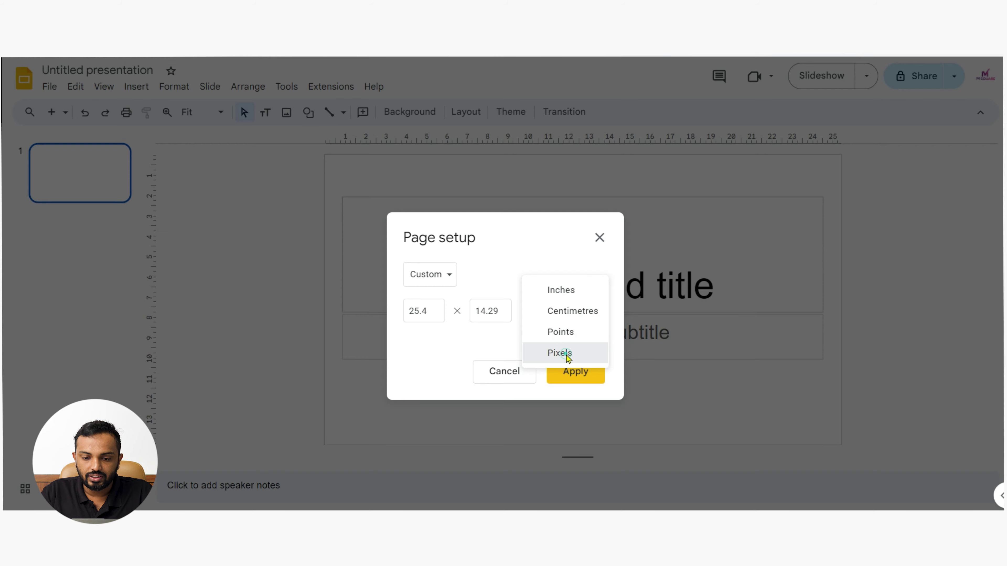
{"action": "left_click", "coordinate": [568, 357]}
{"action": "double_click", "coordinate": [425, 313]}
{"action": "type", "text": "10"}
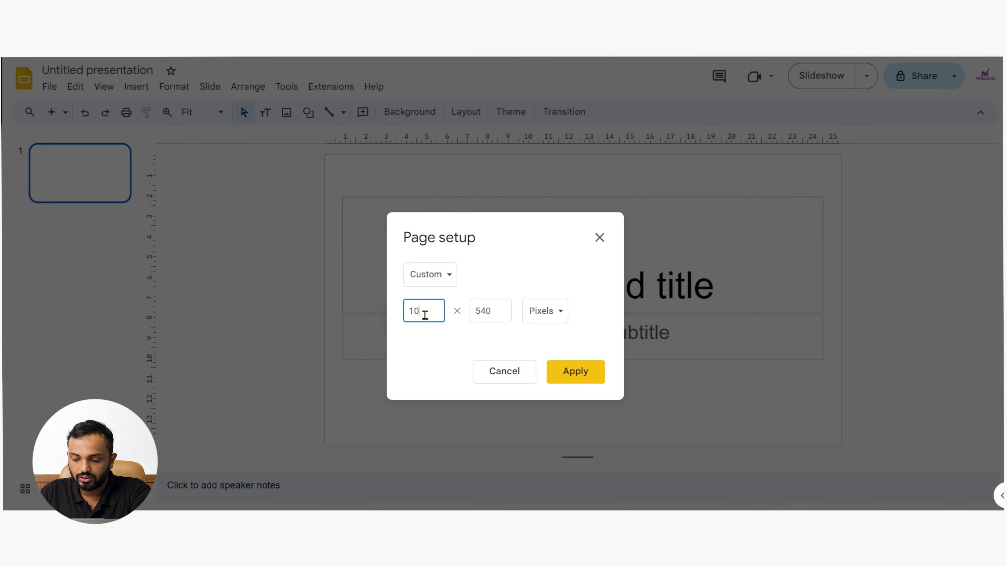
{"action": "type", "text": "80"}
{"action": "double_click", "coordinate": [477, 313]}
{"action": "type", "text": "108"}
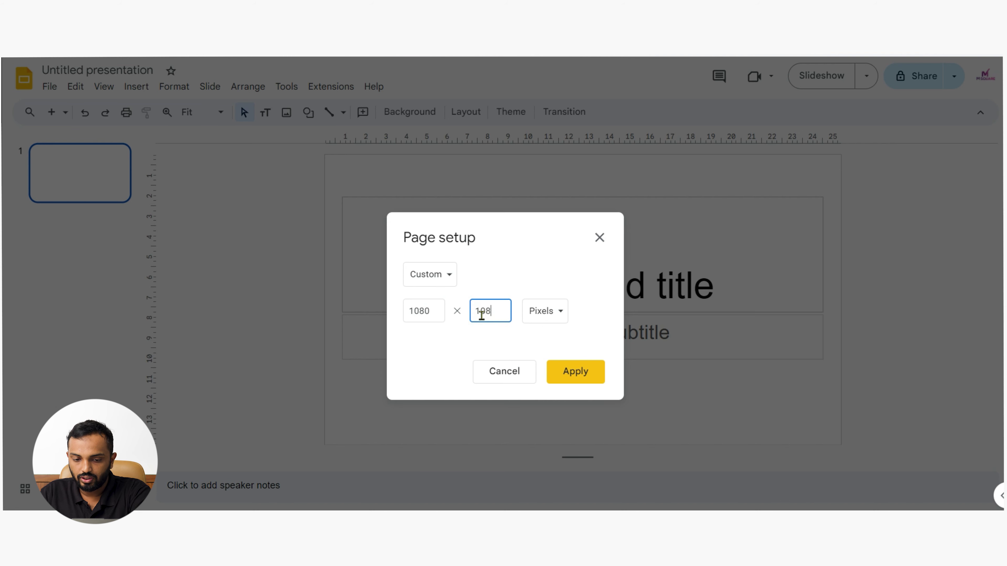
{"action": "type", "text": "0"}
{"action": "left_click", "coordinate": [566, 377]}
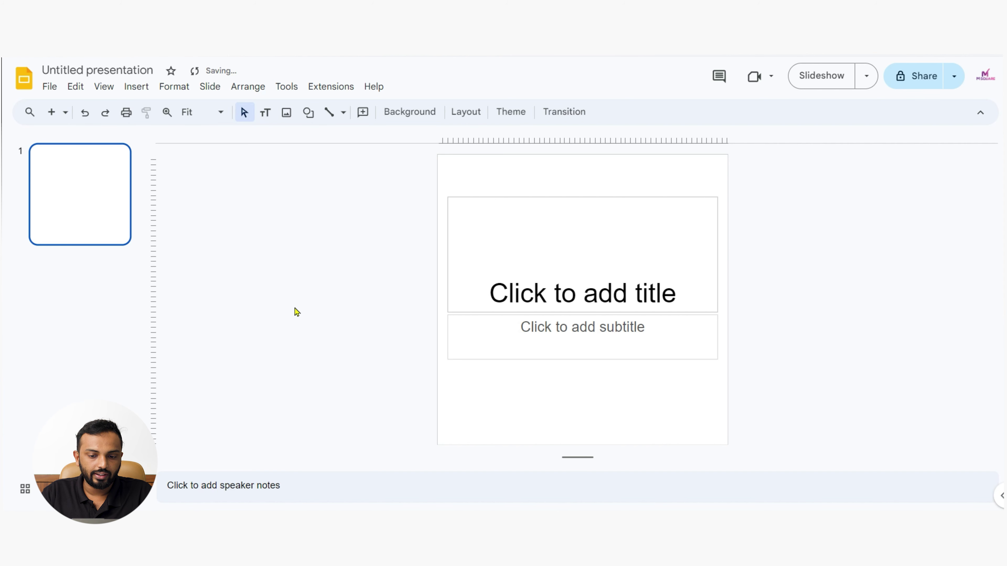
Step: Delete the empty title and subtitle placeholders from the slide
{"action": "left_click", "coordinate": [685, 197]}
{"action": "key", "text": "Delete"}
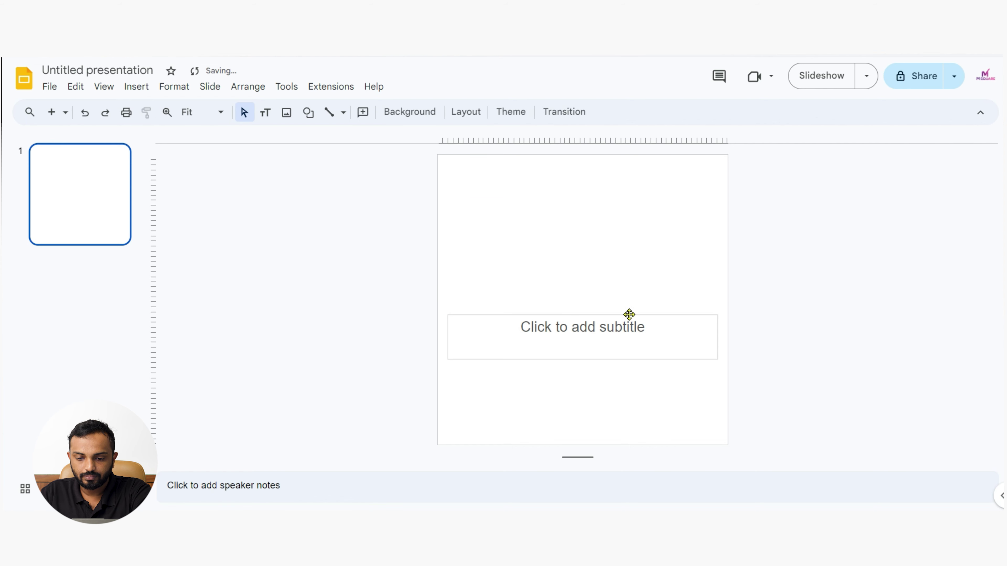
{"action": "left_click", "coordinate": [630, 315]}
{"action": "key", "text": "Delete"}
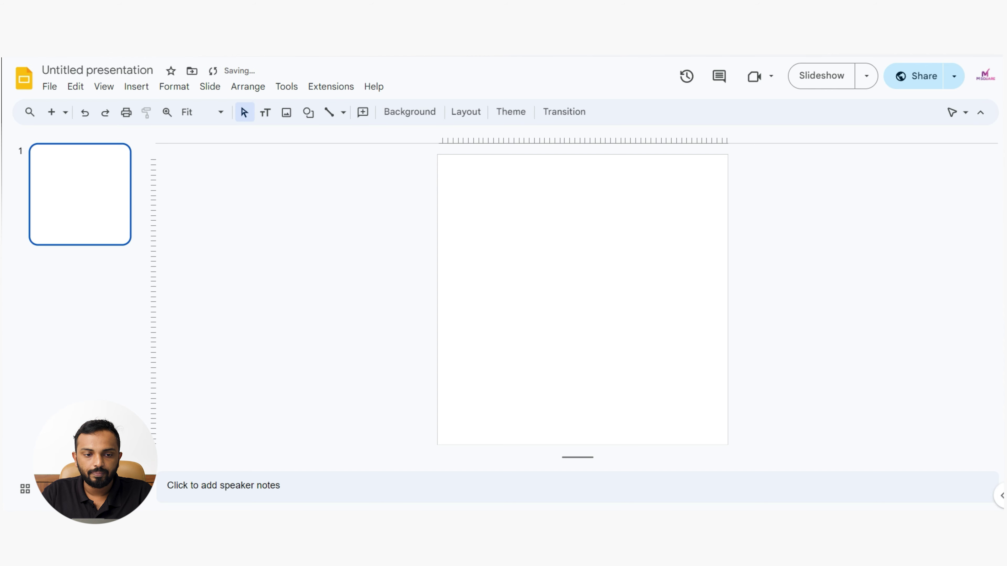
Step: Upload the Msquare Automation background image and stretch it to fill the whole slide
{"action": "left_click", "coordinate": [136, 88]}
{"action": "mouse_move", "coordinate": [156, 118]}
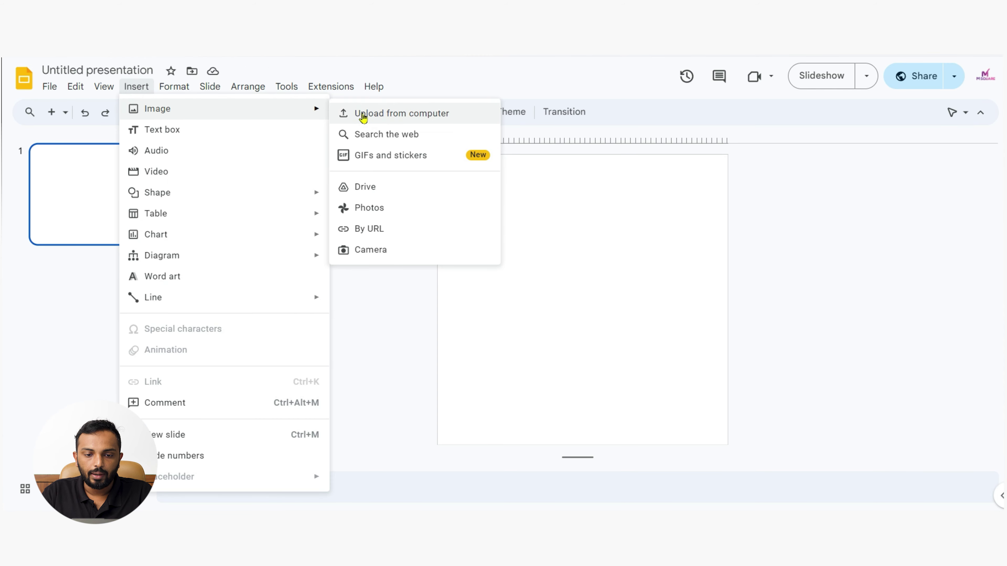
{"action": "left_click", "coordinate": [362, 115]}
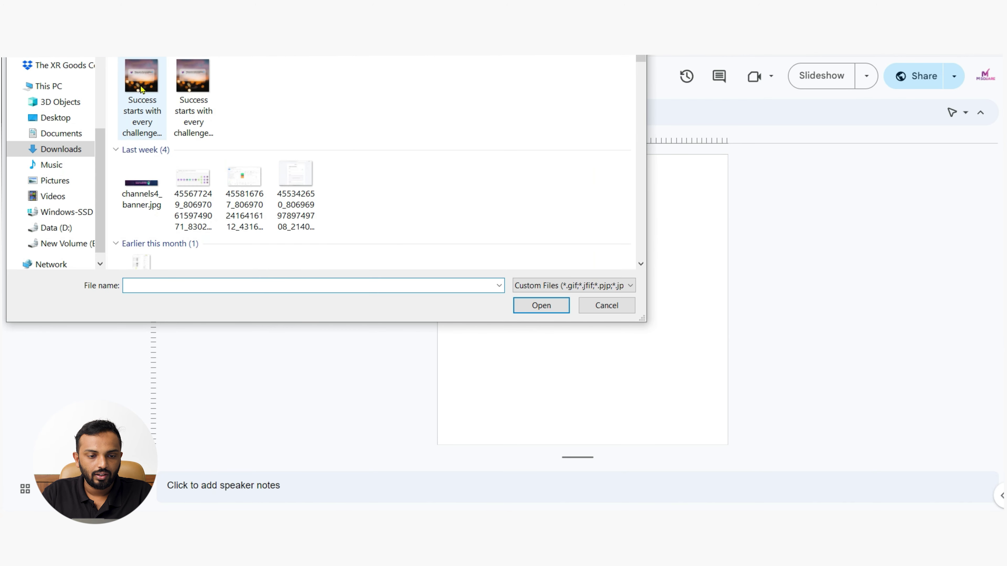
{"action": "double_click", "coordinate": [143, 82]}
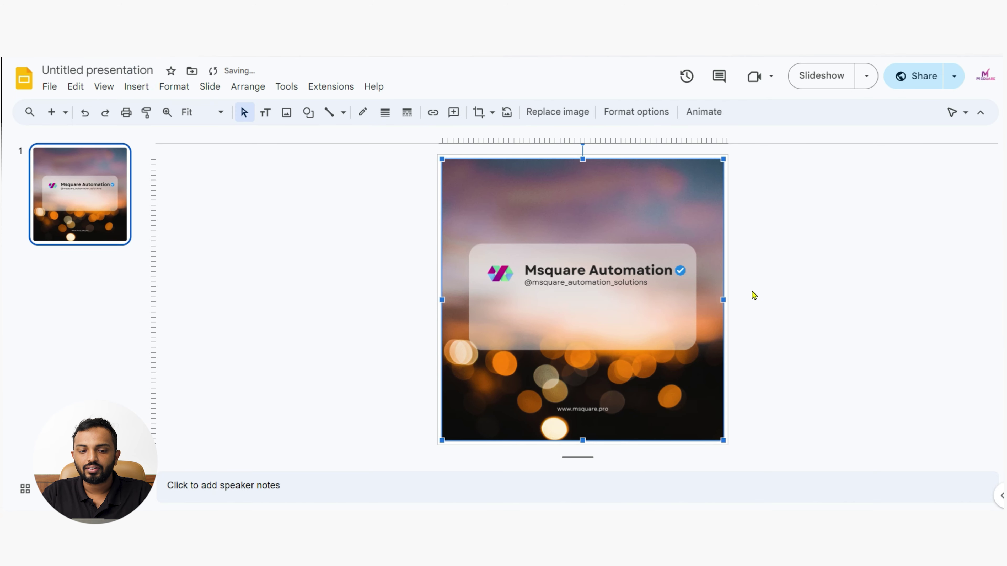
{"action": "left_click", "coordinate": [737, 171]}
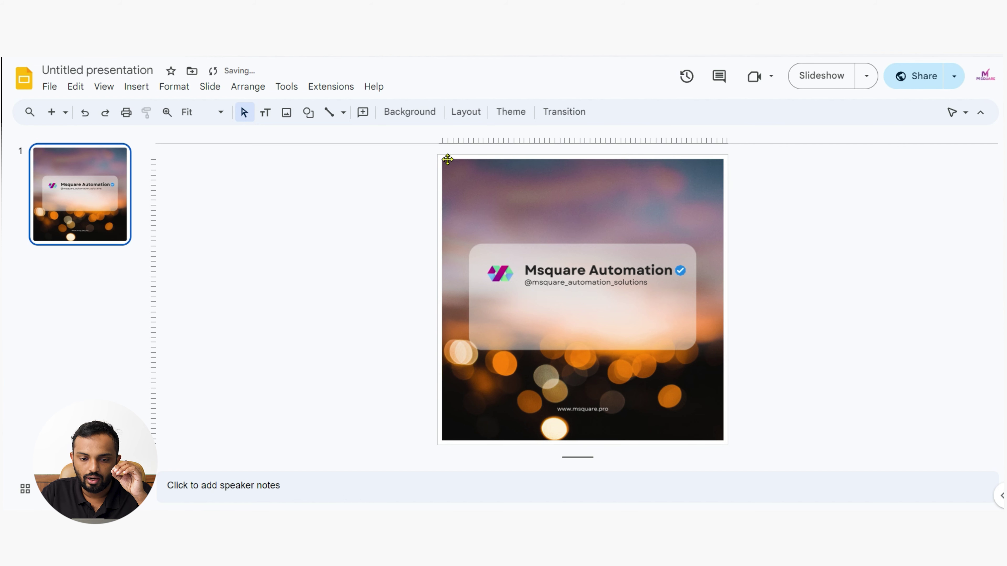
{"action": "left_click", "coordinate": [492, 173]}
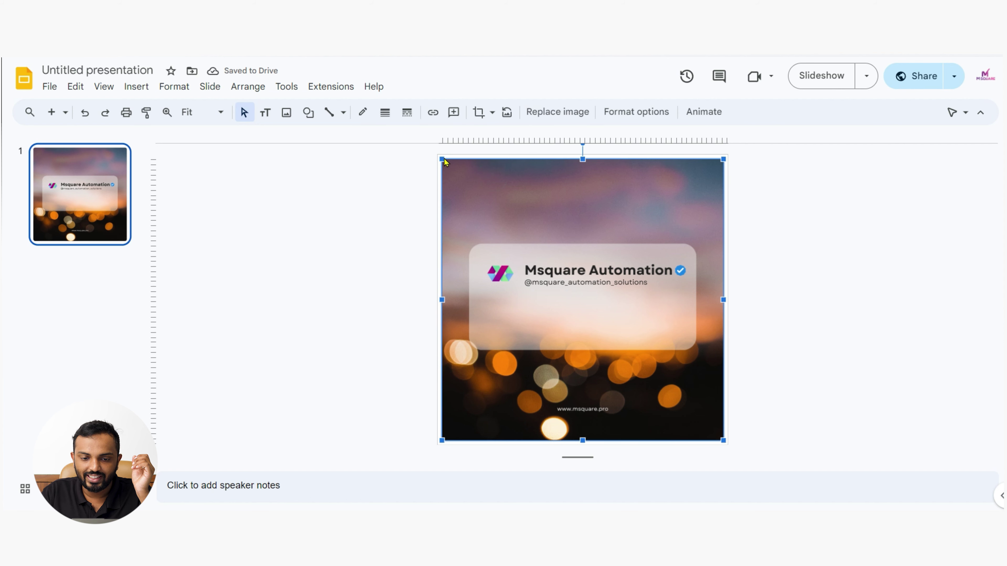
{"action": "left_click_drag", "start_coordinate": [442, 159], "coordinate": [438, 155]}
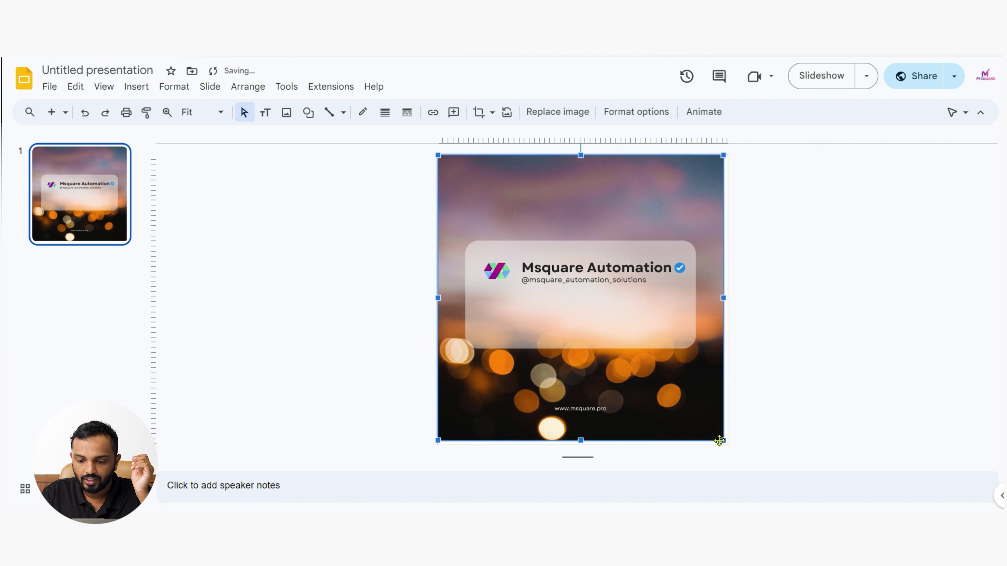
{"action": "left_click_drag", "start_coordinate": [722, 437], "coordinate": [732, 442]}
{"action": "left_click", "coordinate": [780, 445]}
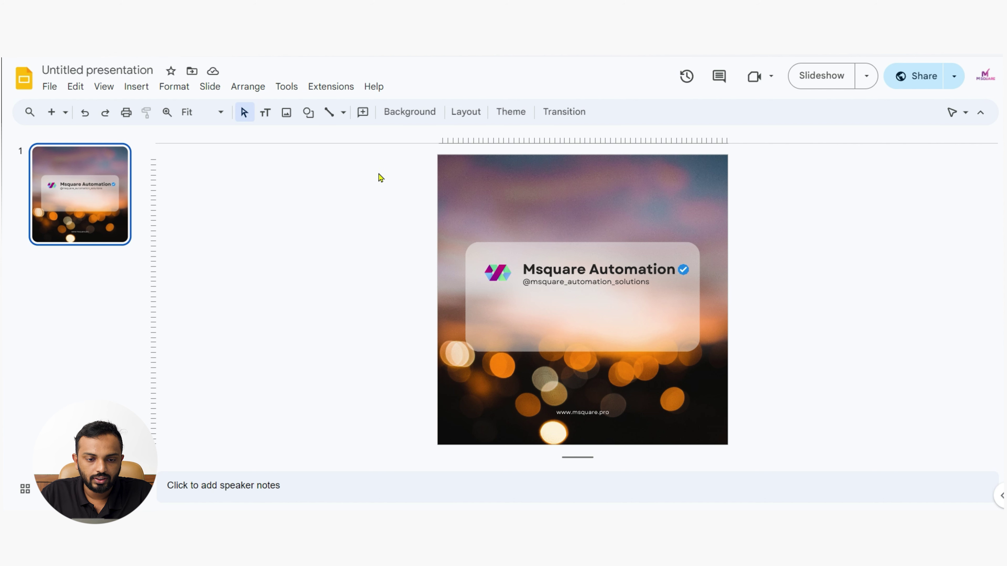
{"action": "left_click", "coordinate": [266, 114]}
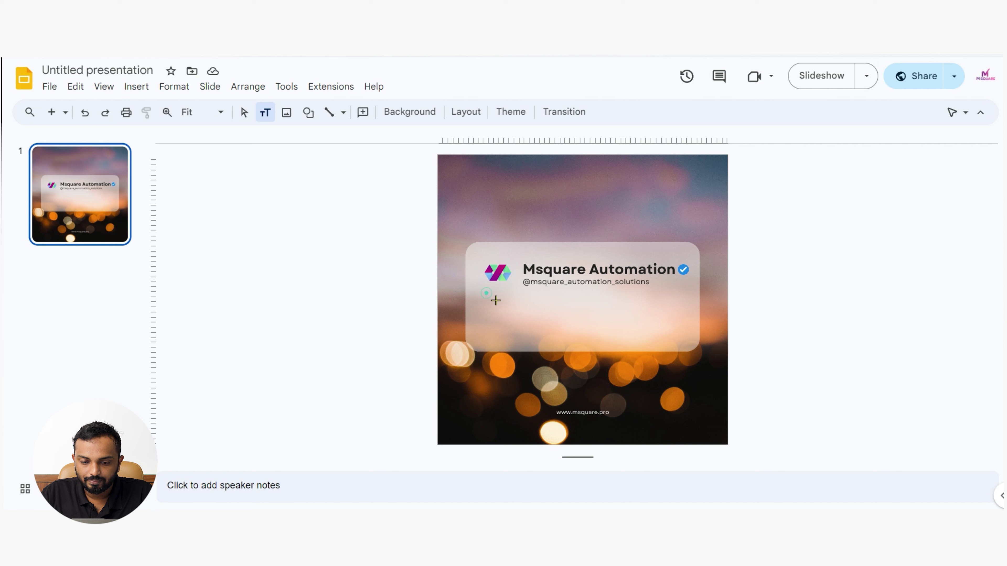
Step: Draw a text box below the handle containing 'Here is the powerful quote'
{"action": "left_click_drag", "start_coordinate": [486, 293], "coordinate": [690, 340]}
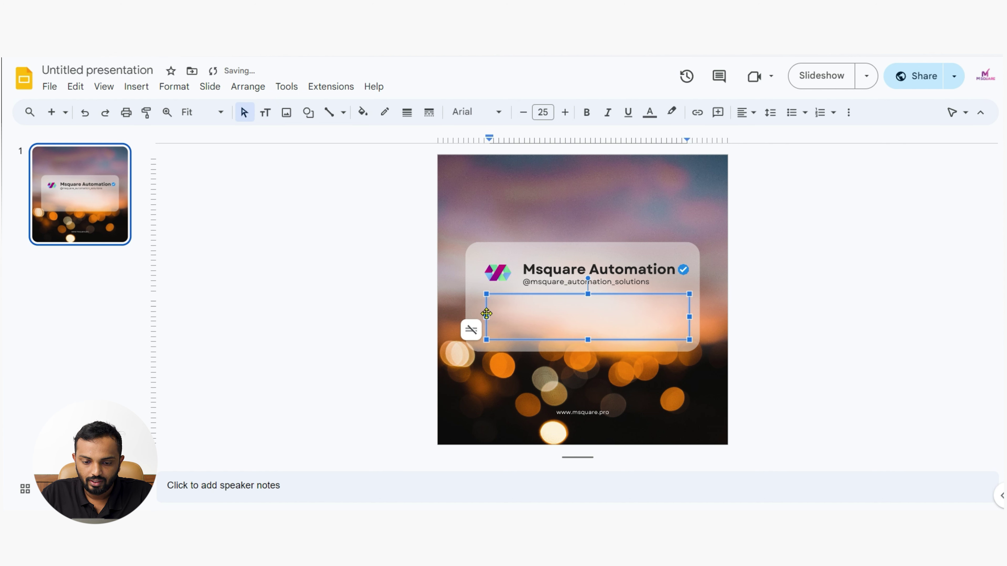
{"action": "left_click_drag", "start_coordinate": [486, 313], "coordinate": [483, 313]}
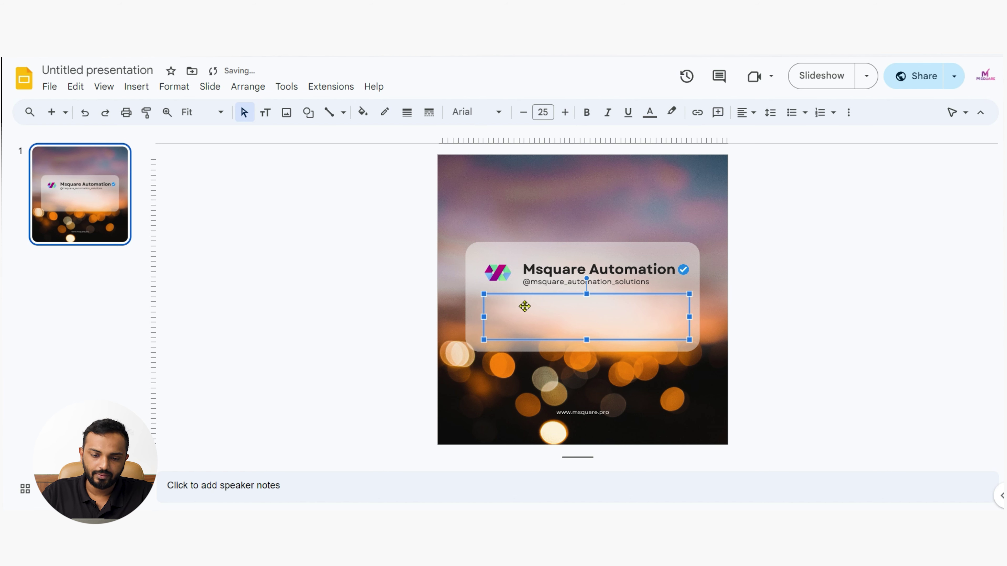
{"action": "type", "text": "Here is"}
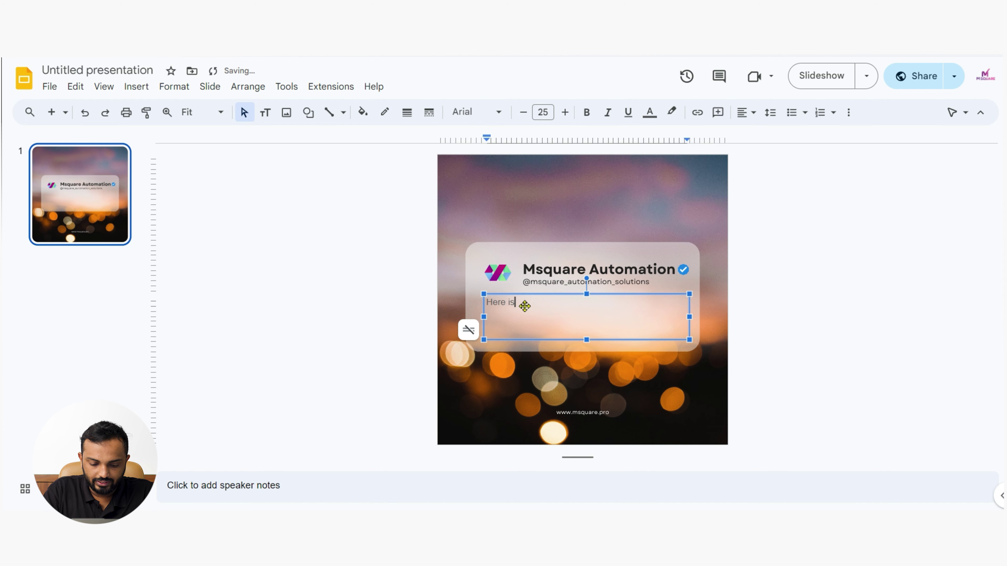
{"action": "type", "text": " the powe"}
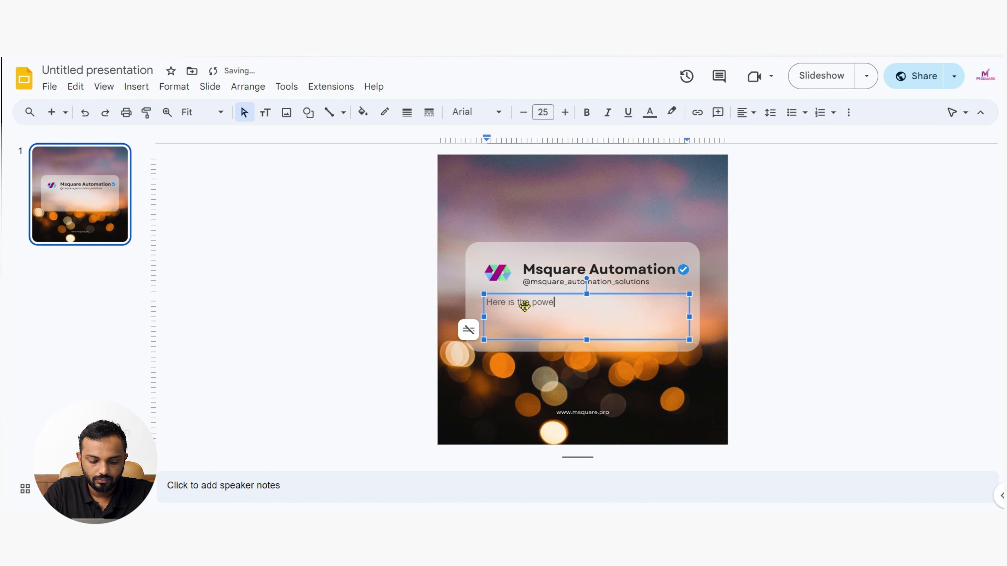
{"action": "type", "text": "rful quote"}
{"action": "key", "text": "ctrl+a"}
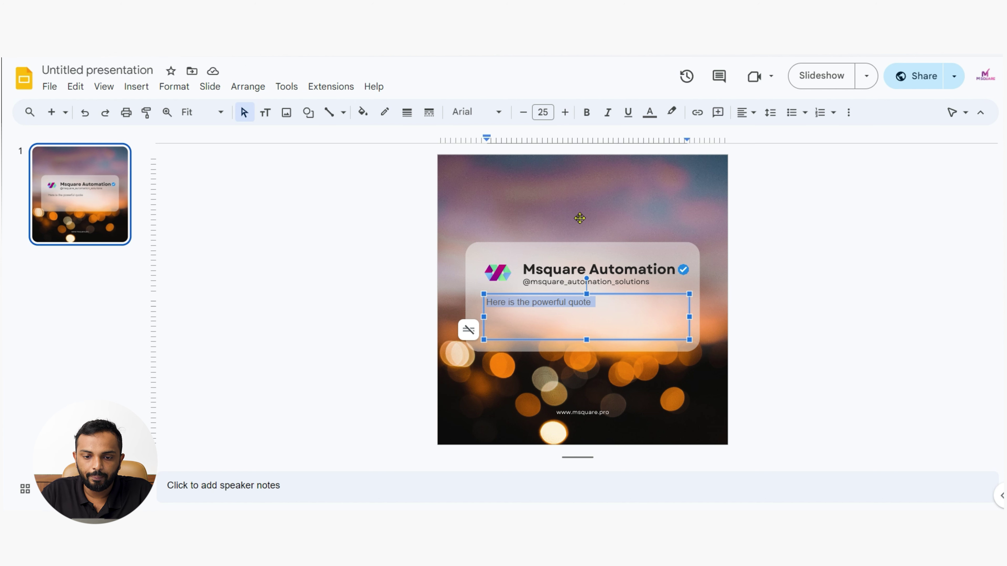
Step: Style the quote text in Montserrat Semi Bold italic
{"action": "left_click", "coordinate": [498, 113]}
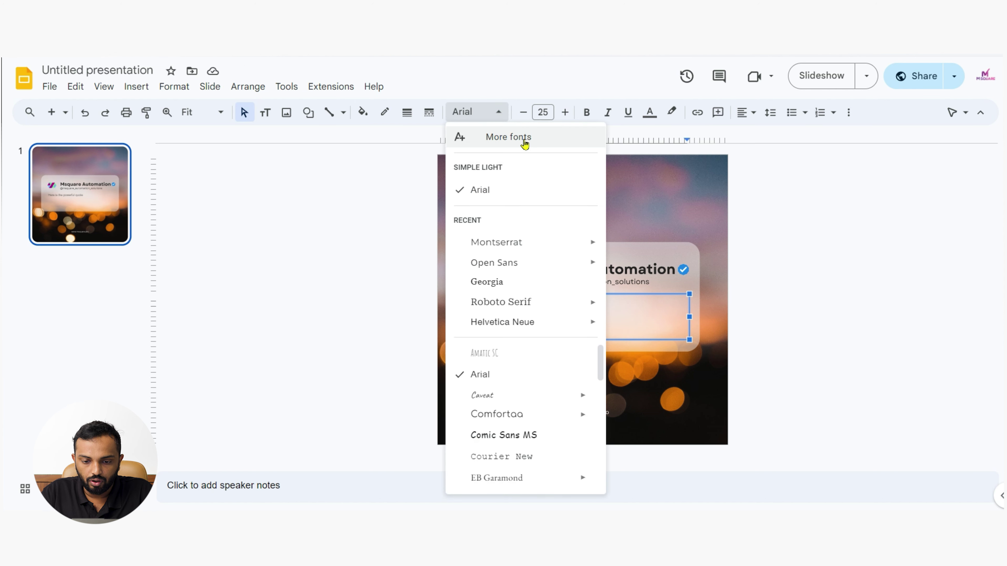
{"action": "mouse_move", "coordinate": [513, 243]}
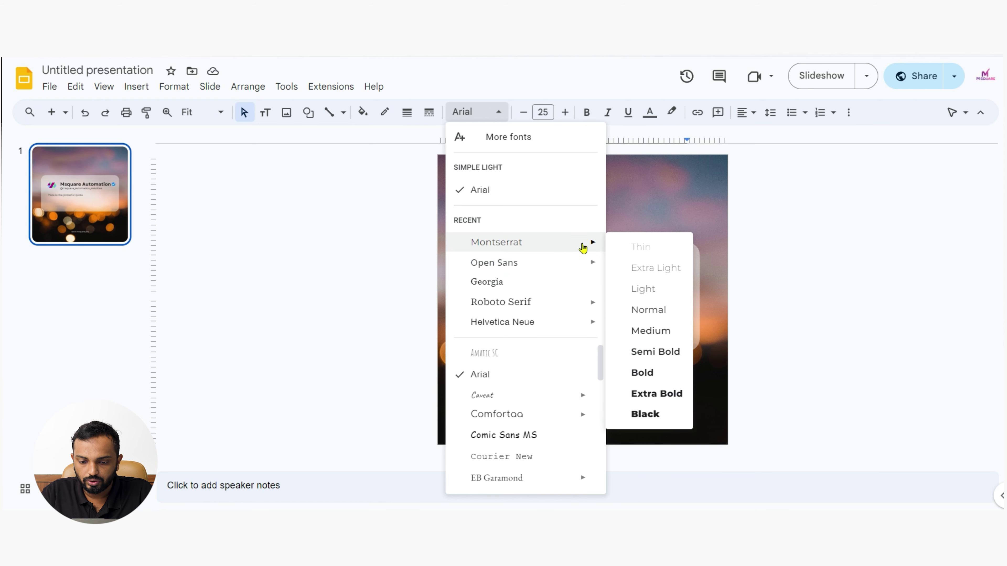
{"action": "left_click", "coordinate": [667, 352]}
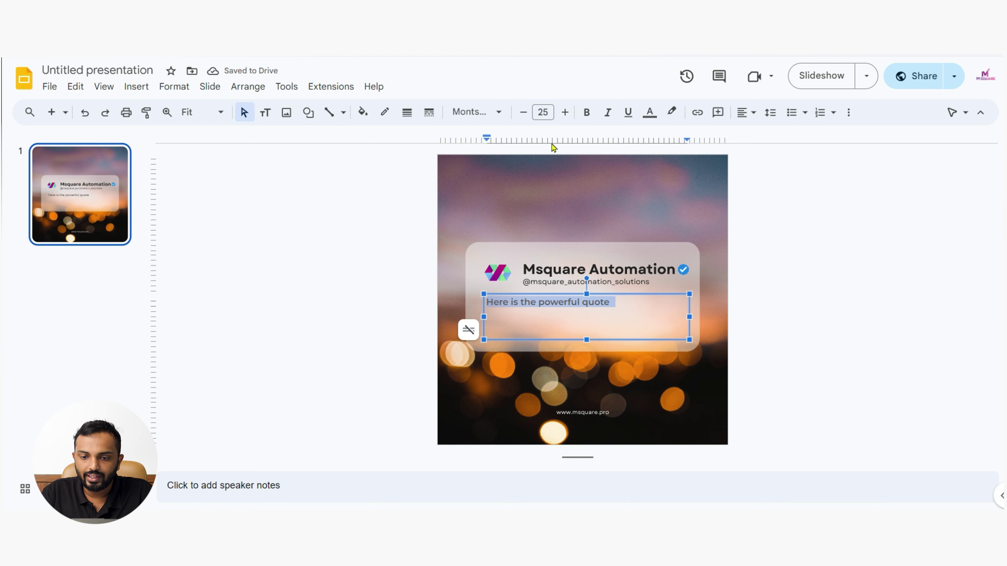
{"action": "left_click", "coordinate": [607, 112]}
{"action": "left_click", "coordinate": [543, 112]}
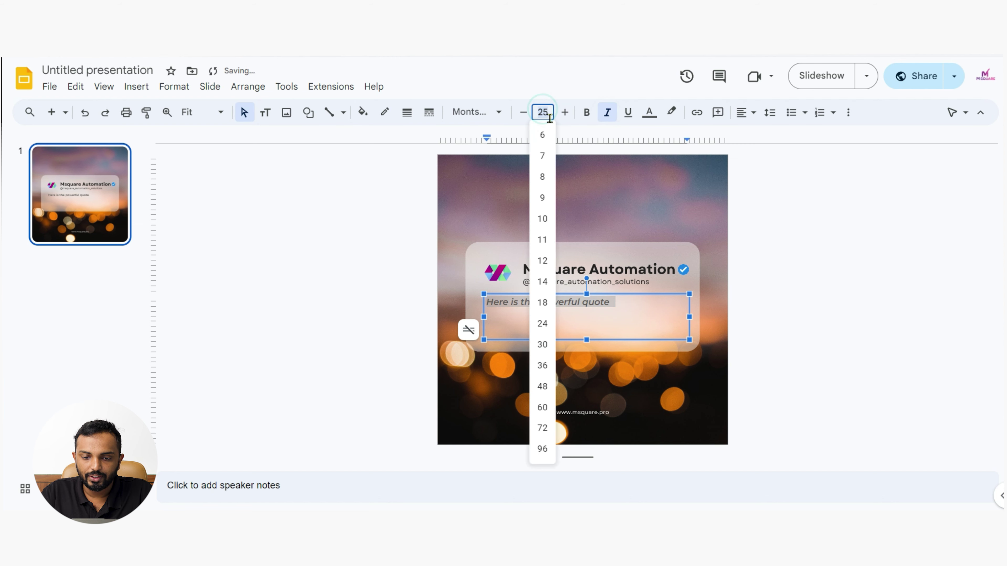
{"action": "left_click", "coordinate": [549, 115]}
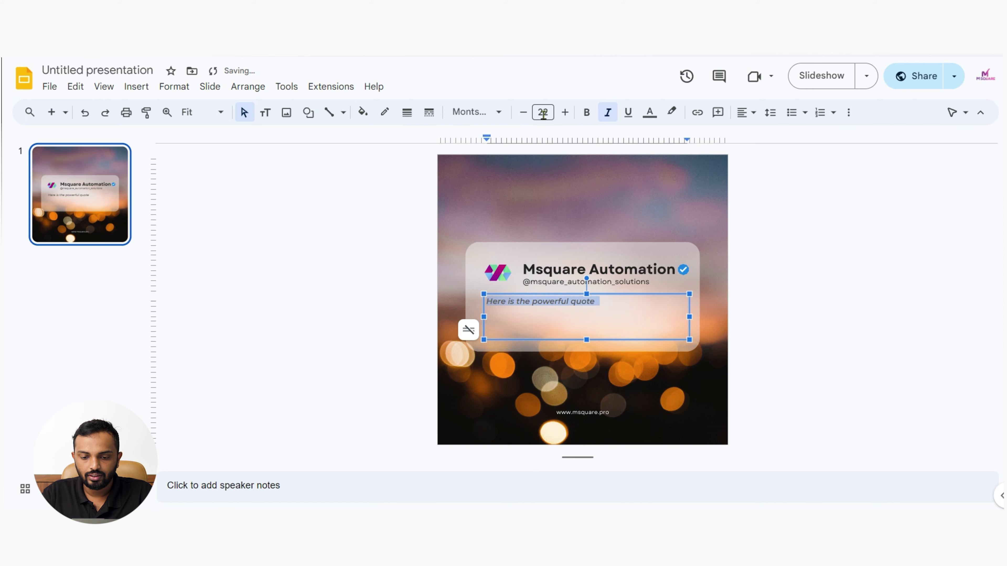
Step: Change the quote text colour to black
{"action": "left_click", "coordinate": [786, 301]}
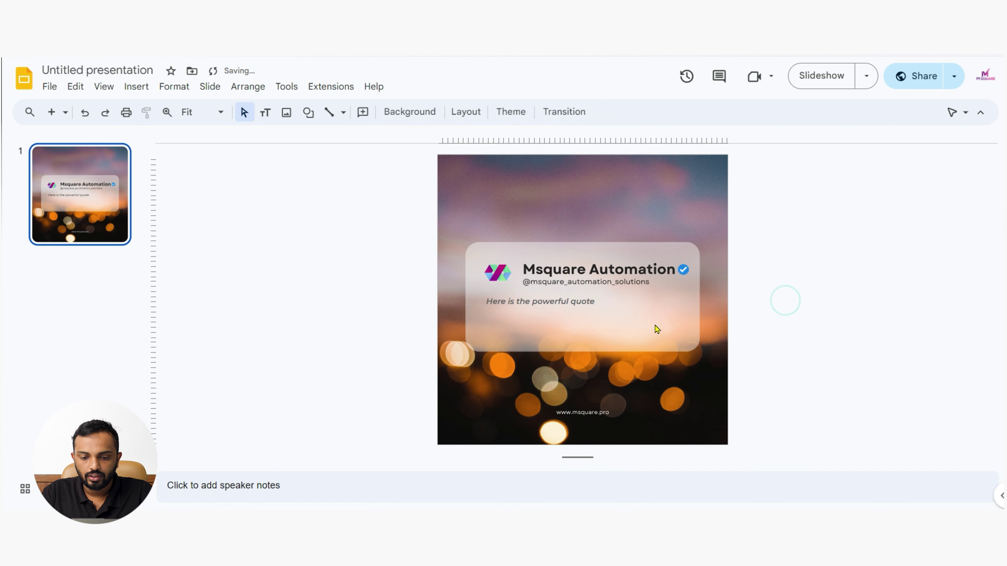
{"action": "triple_click", "coordinate": [585, 301]}
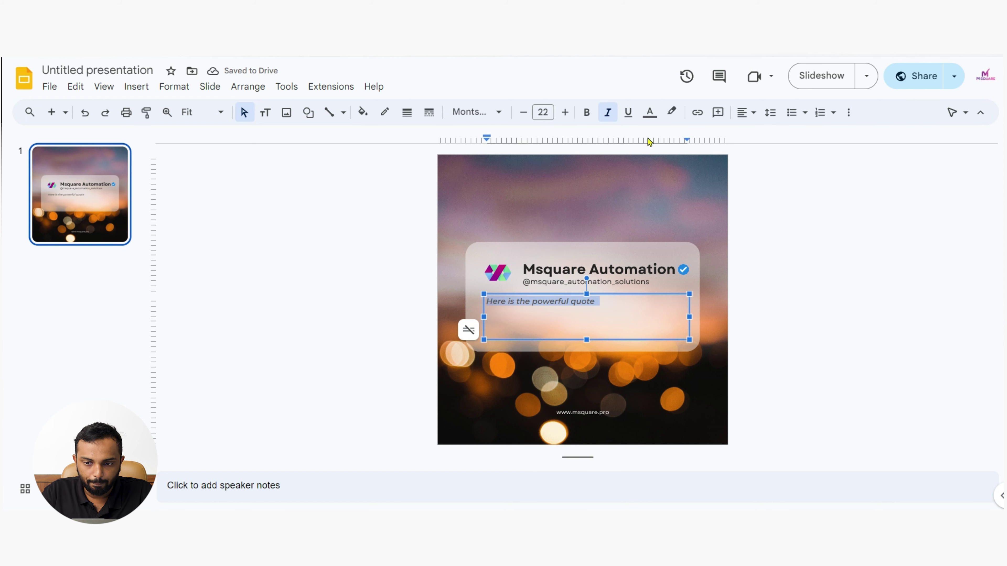
{"action": "left_click", "coordinate": [650, 112]}
{"action": "left_click", "coordinate": [654, 153]}
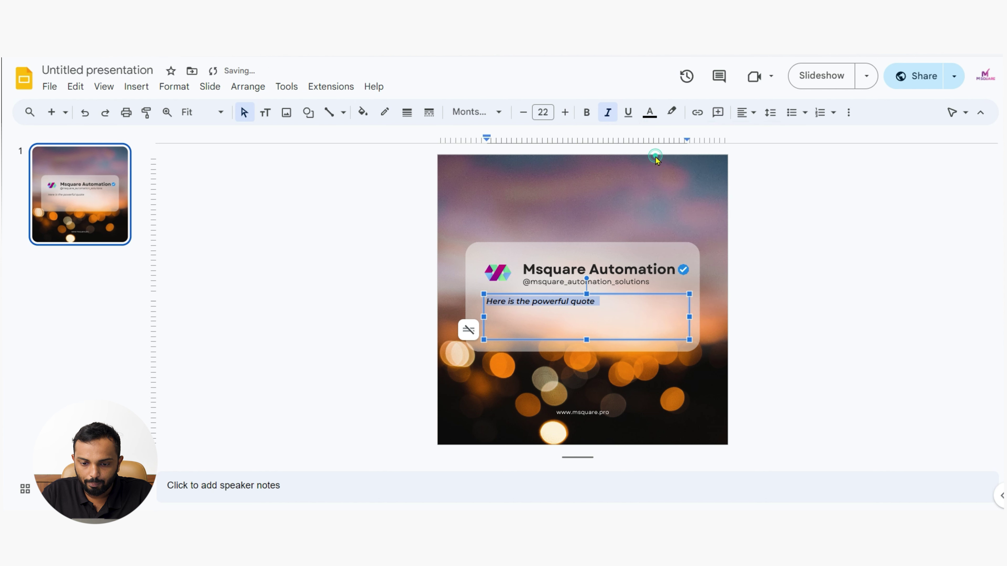
{"action": "left_click", "coordinate": [767, 305]}
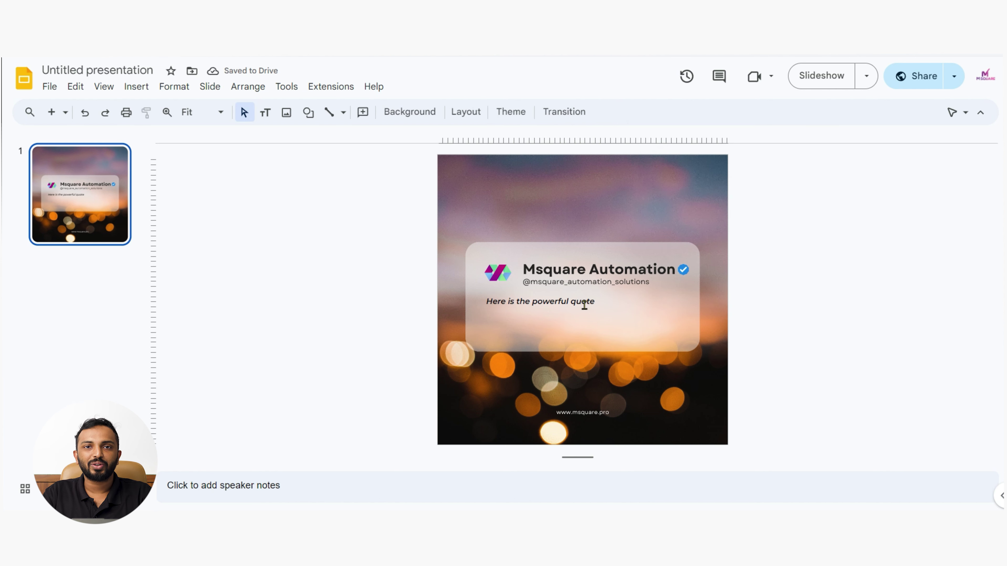
{"action": "triple_click", "coordinate": [580, 299]}
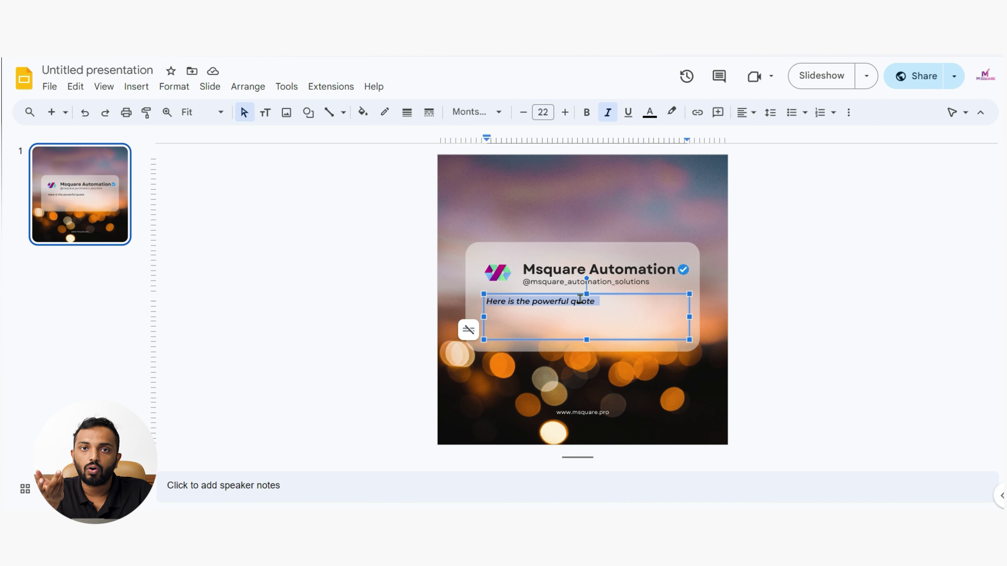
Step: Change the sample sentence in the text box to read '{{quote}}'
{"action": "type", "text": "quote"}
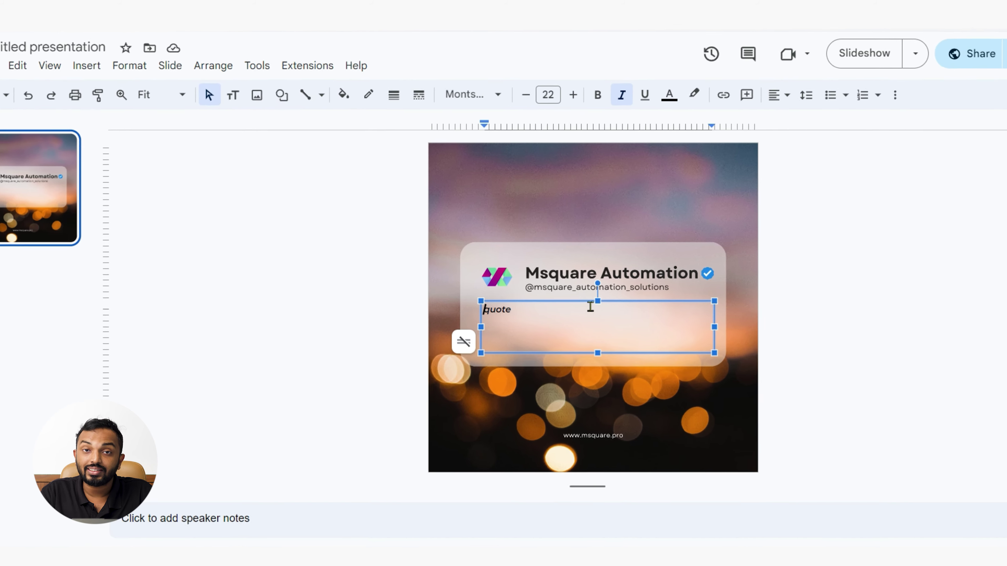
{"action": "key", "text": "Home"}
{"action": "type", "text": "{{"}
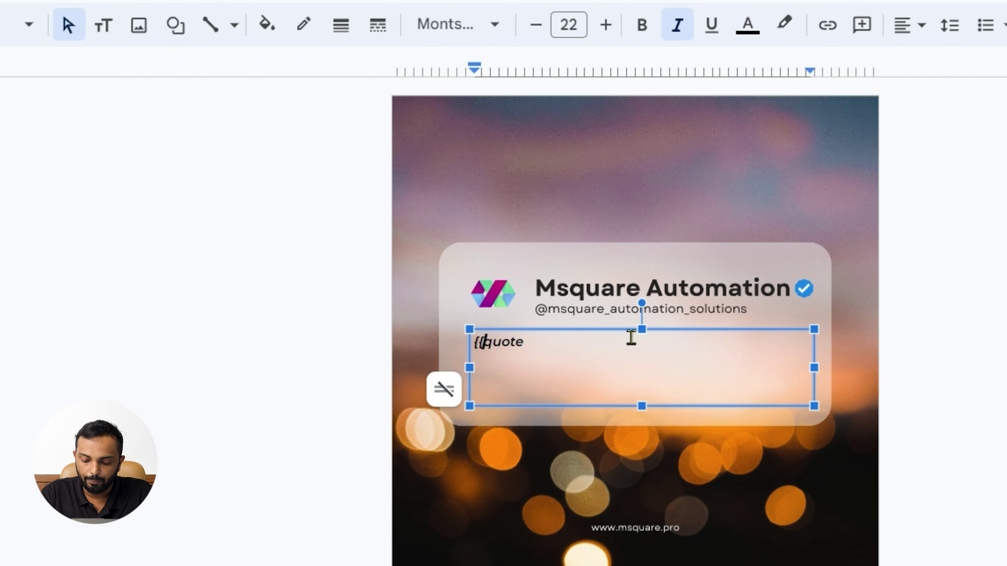
{"action": "key", "text": "Right"}
{"action": "key", "text": "Right"}
{"action": "key", "text": "Right"}
{"action": "key", "text": "Right"}
{"action": "key", "text": "Right"}
{"action": "type", "text": "}}"}
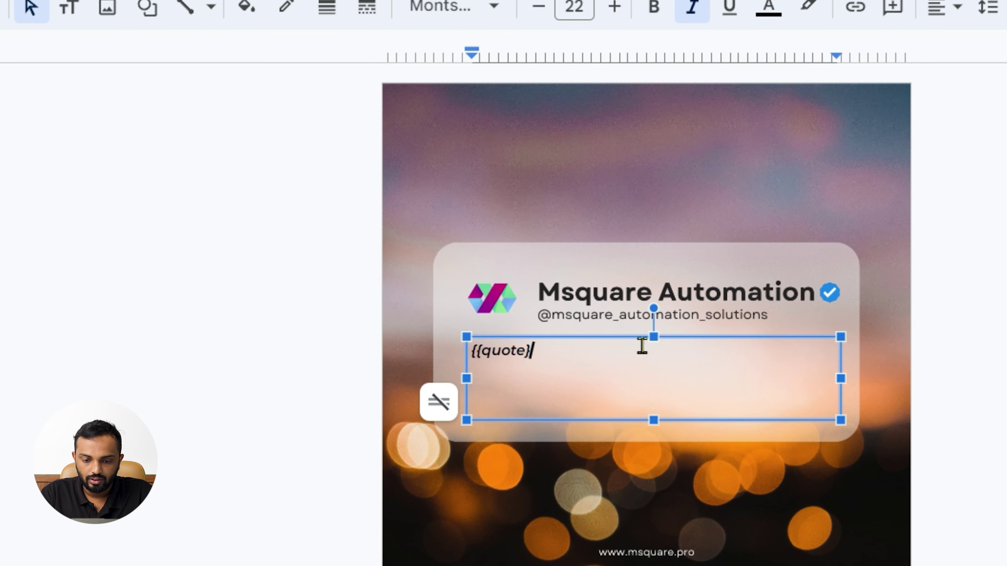
{"action": "key", "text": "Escape"}
{"action": "key", "text": "Escape"}
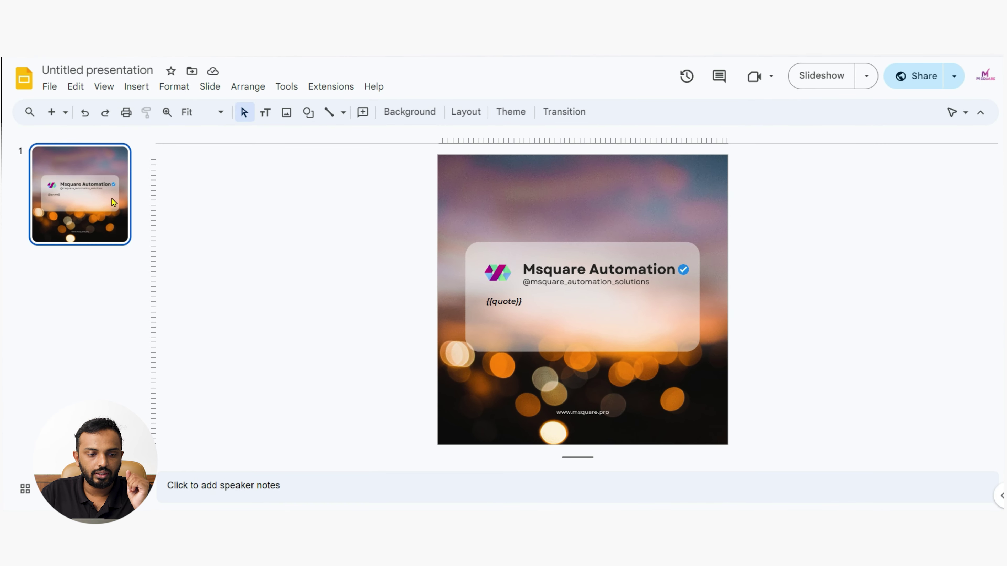
Step: Rename the presentation to 'Msquare Demo'
{"action": "left_click", "coordinate": [100, 69]}
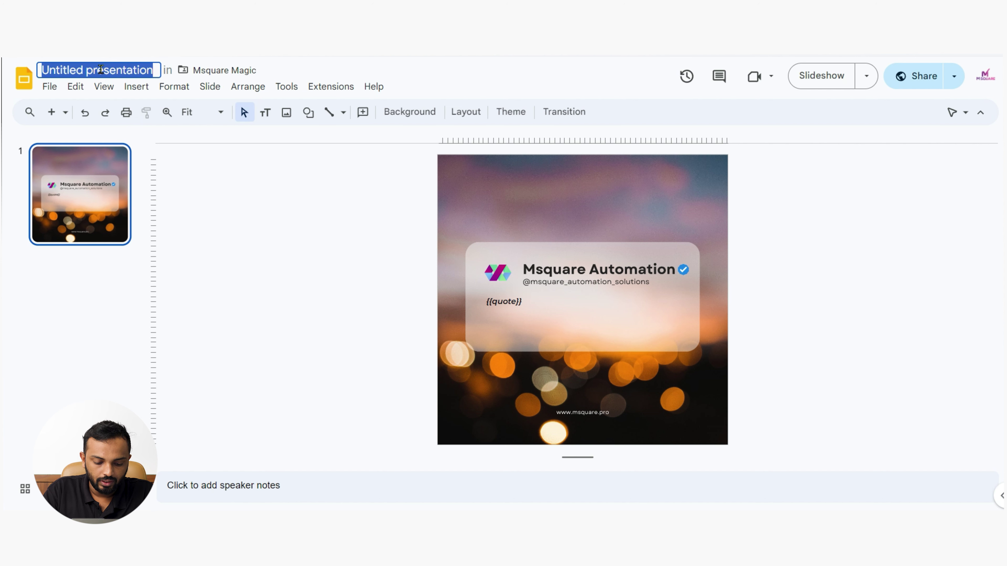
{"action": "type", "text": "Msquare "}
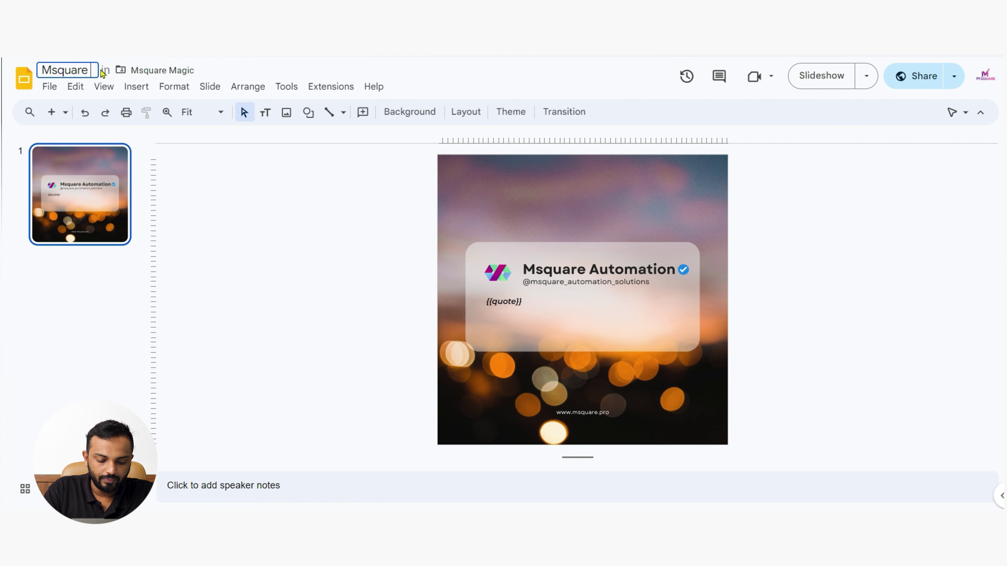
{"action": "type", "text": "Demo"}
{"action": "key", "text": "Return"}
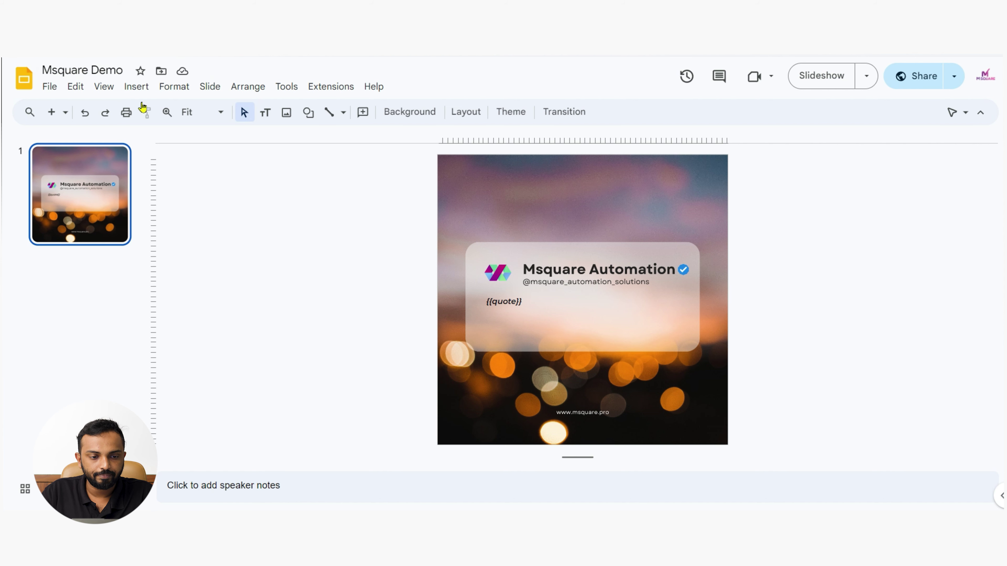
{"action": "left_click", "coordinate": [256, 227]}
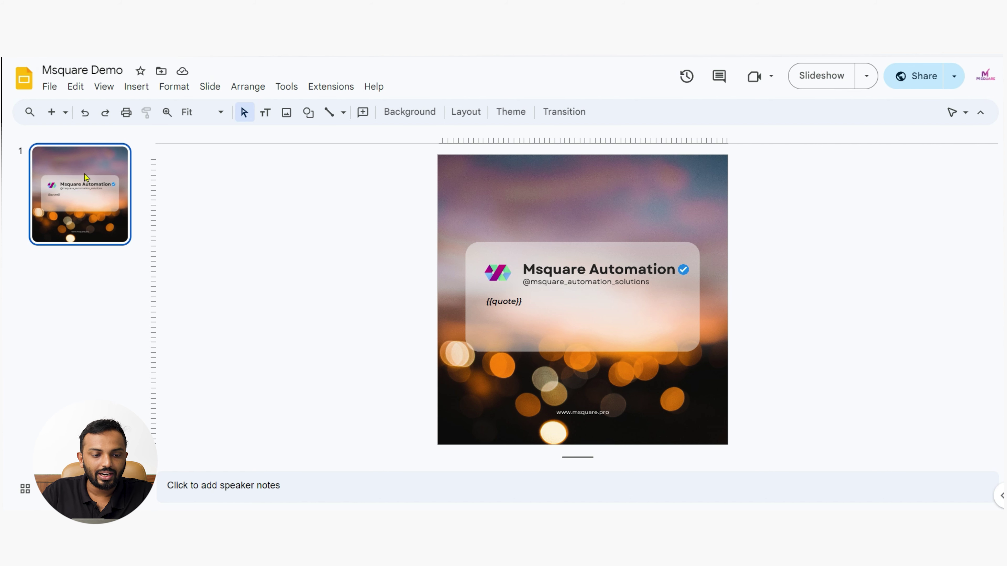
Step: Mark slide 1 as skipped
{"action": "right_click", "coordinate": [73, 174]}
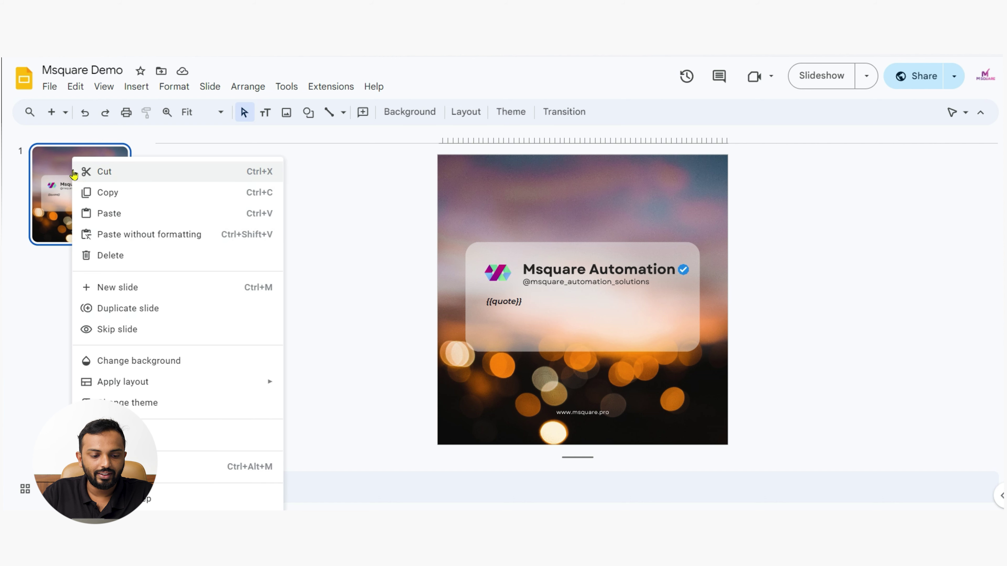
{"action": "left_click", "coordinate": [140, 337]}
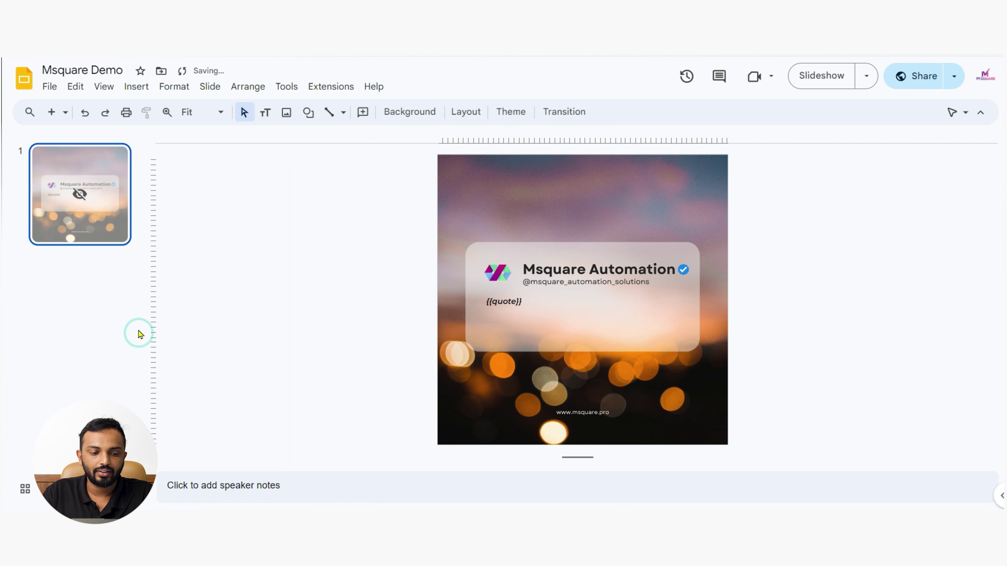
{"action": "right_click", "coordinate": [100, 214]}
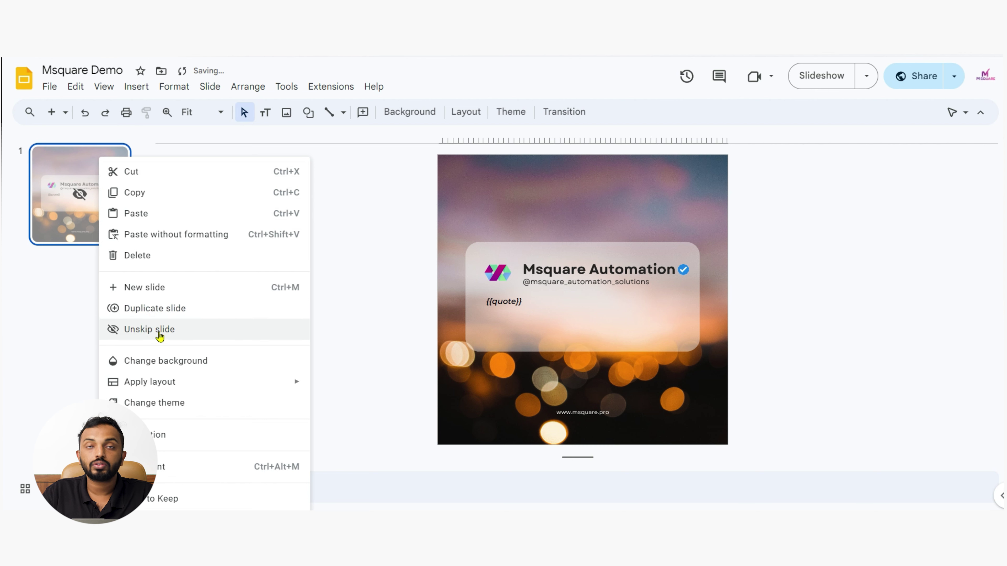
{"action": "left_click", "coordinate": [400, 333]}
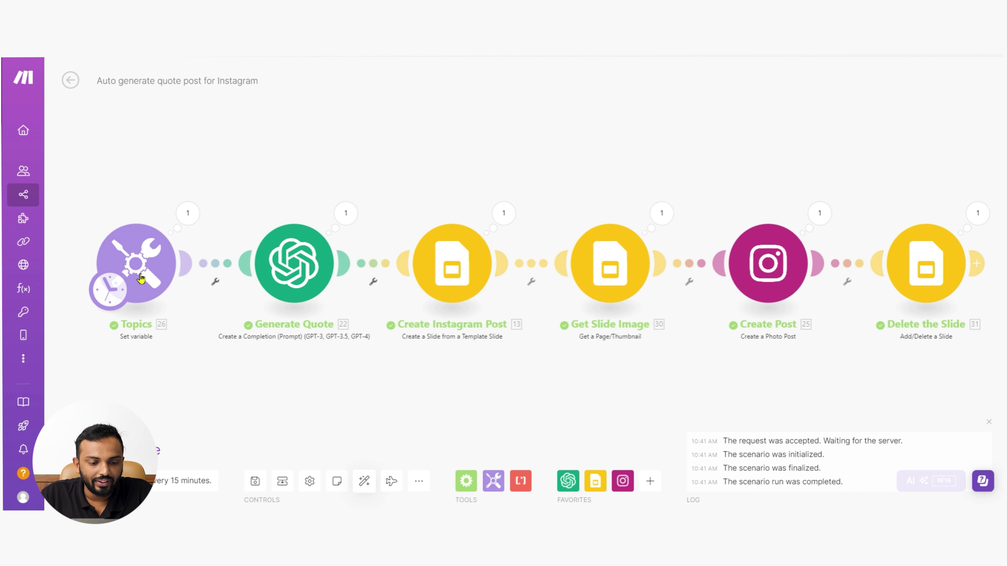
{"action": "left_click", "coordinate": [145, 268]}
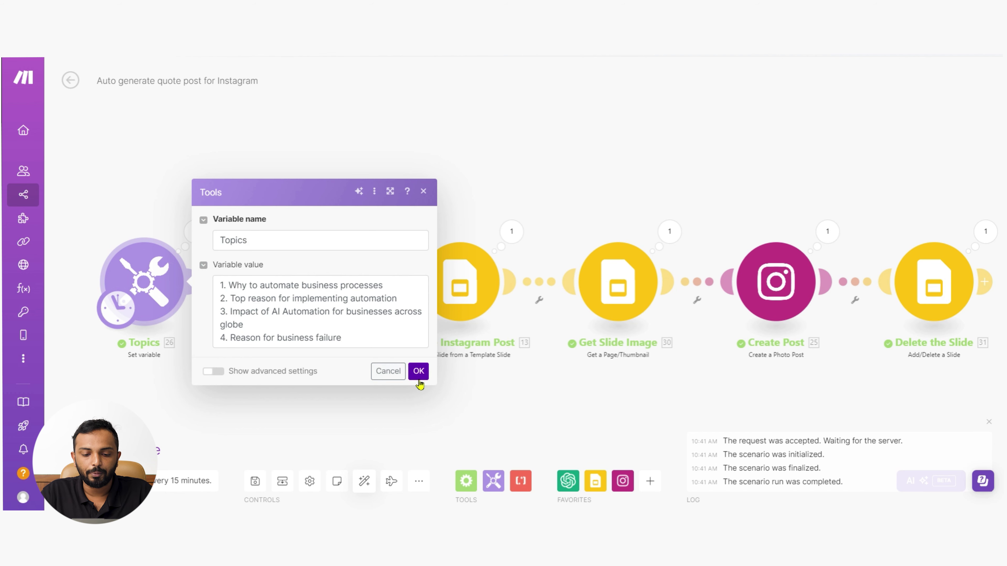
{"action": "left_click", "coordinate": [419, 372]}
{"action": "left_click_drag", "start_coordinate": [336, 363], "coordinate": [338, 377]}
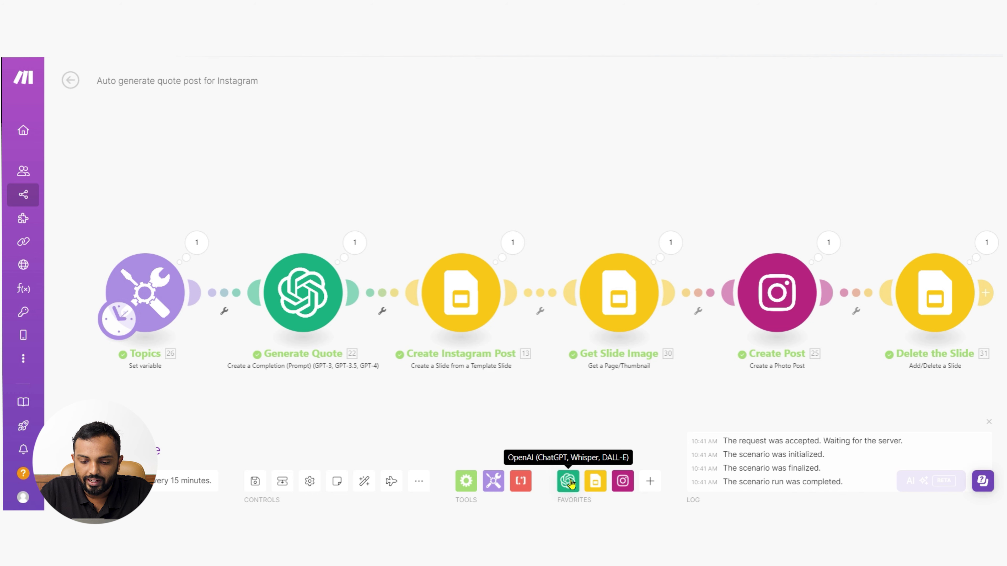
{"action": "left_click", "coordinate": [570, 482]}
{"action": "left_click", "coordinate": [650, 483]}
{"action": "type", "text": "op"}
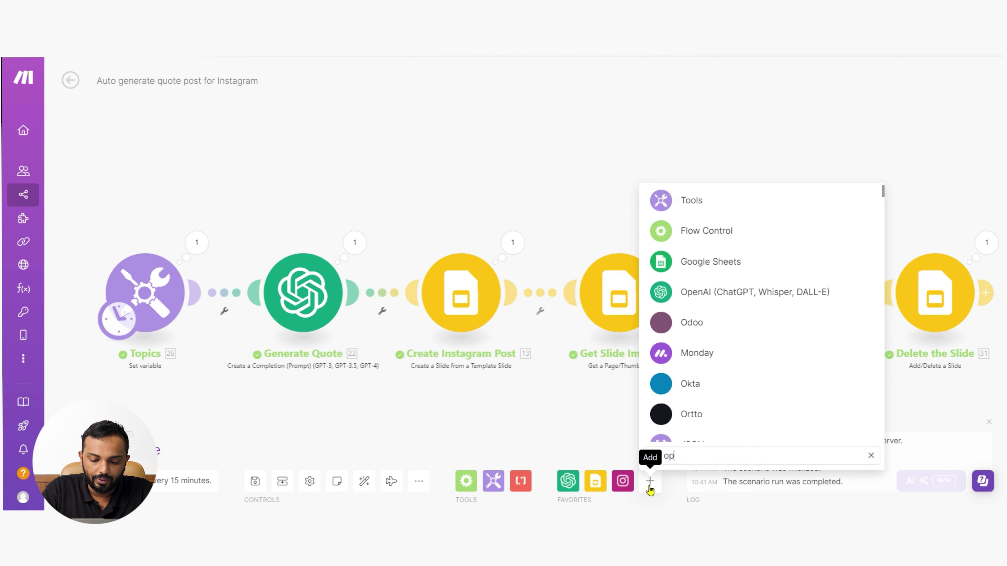
{"action": "type", "text": "enai"}
{"action": "left_click", "coordinate": [771, 198]}
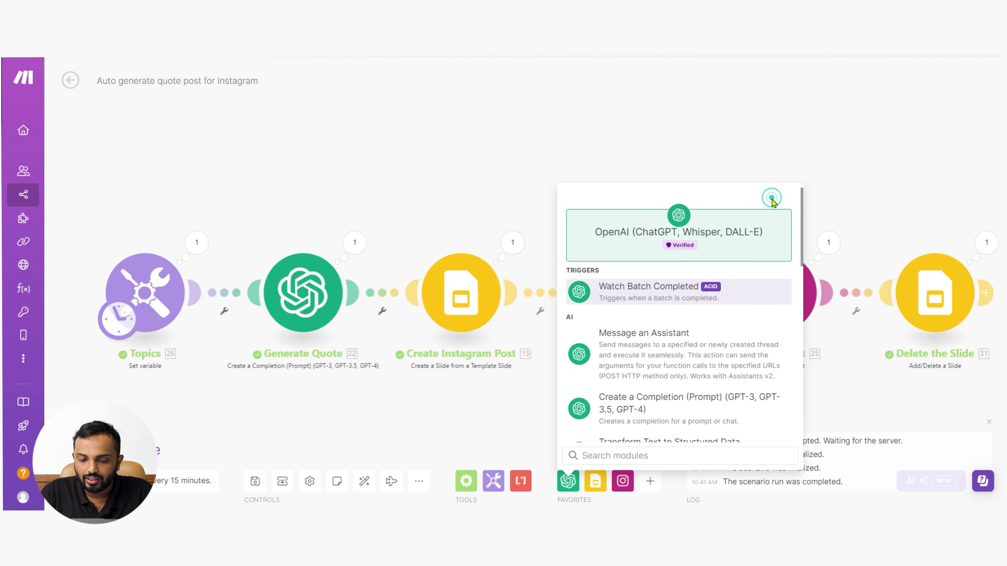
{"action": "scroll", "coordinate": [685, 353], "scroll_direction": "down", "scroll_amount": 2}
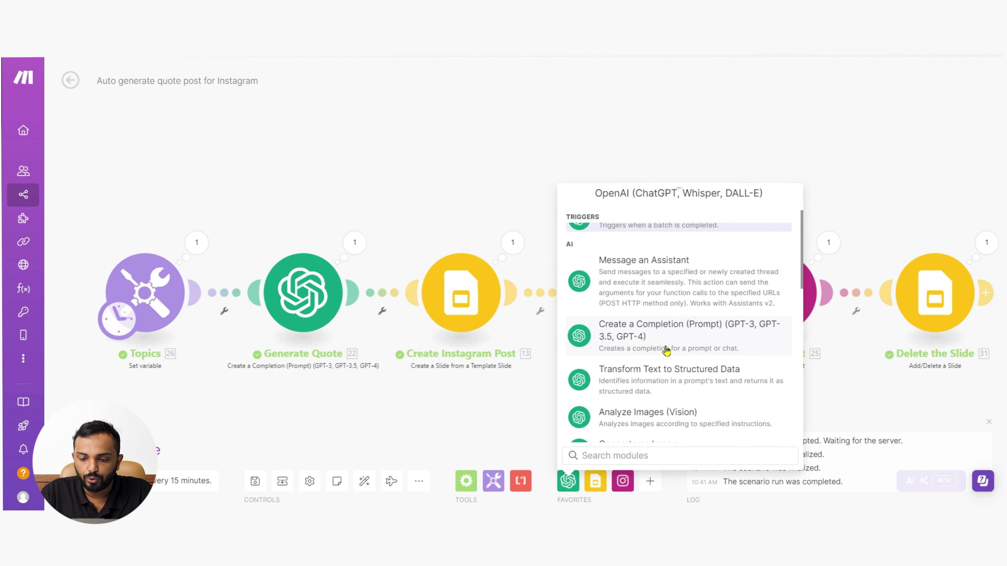
{"action": "left_click", "coordinate": [297, 312]}
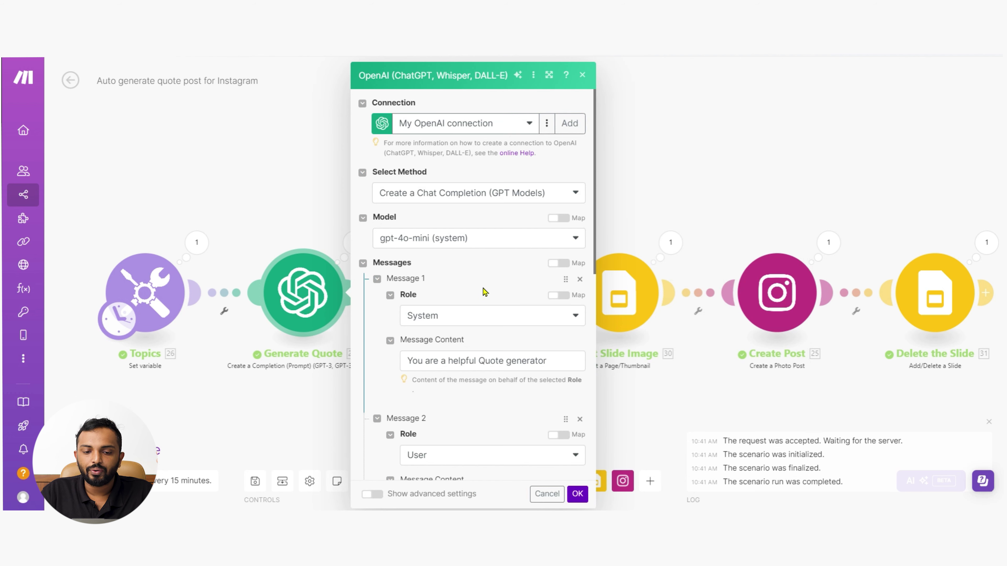
{"action": "scroll", "coordinate": [484, 292], "scroll_direction": "down", "scroll_amount": 4}
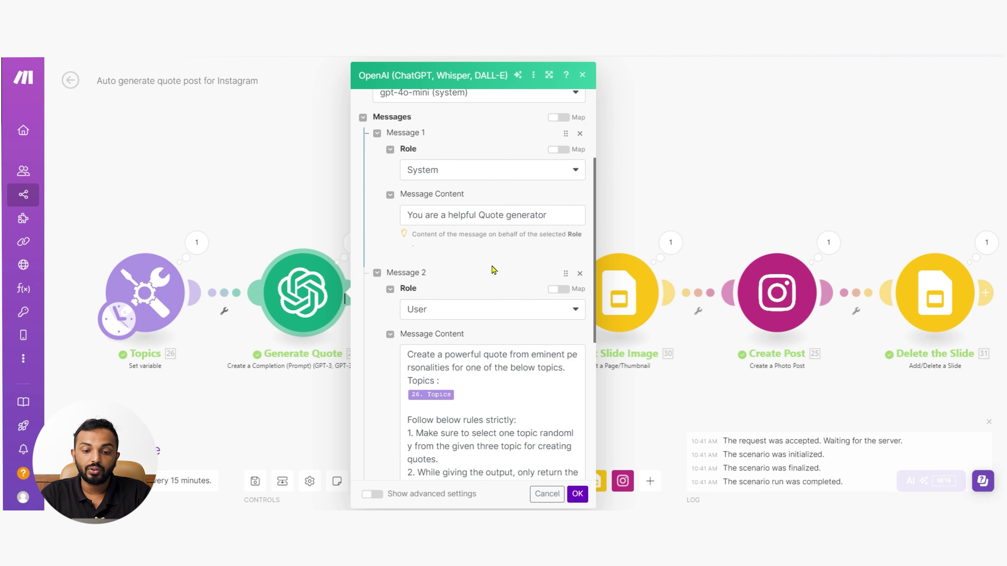
{"action": "left_click_drag", "start_coordinate": [560, 219], "coordinate": [482, 218]}
{"action": "left_click", "coordinate": [462, 270]}
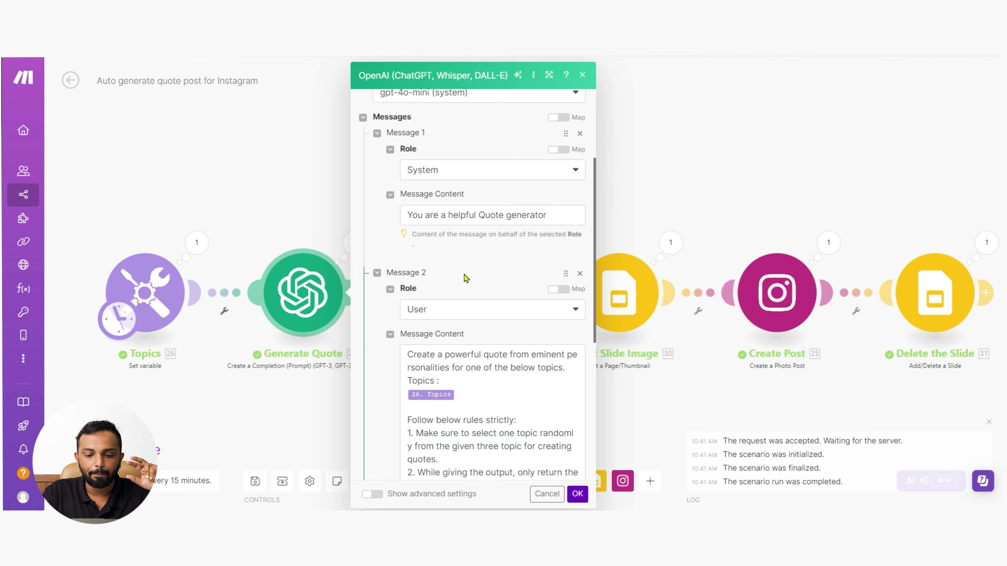
{"action": "scroll", "coordinate": [466, 277], "scroll_direction": "down", "scroll_amount": 2}
{"action": "scroll", "coordinate": [465, 278], "scroll_direction": "down", "scroll_amount": 2}
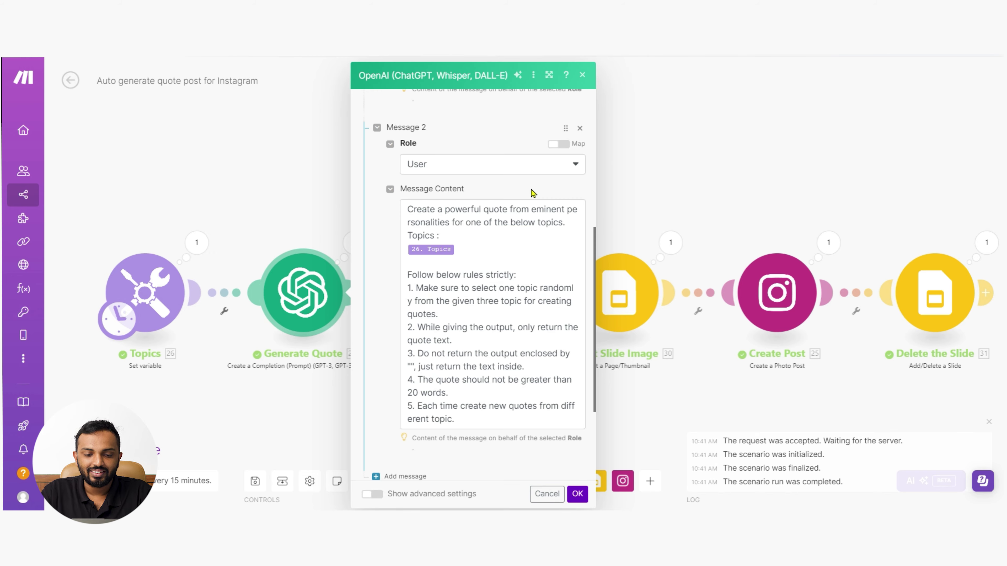
{"action": "left_click", "coordinate": [577, 493]}
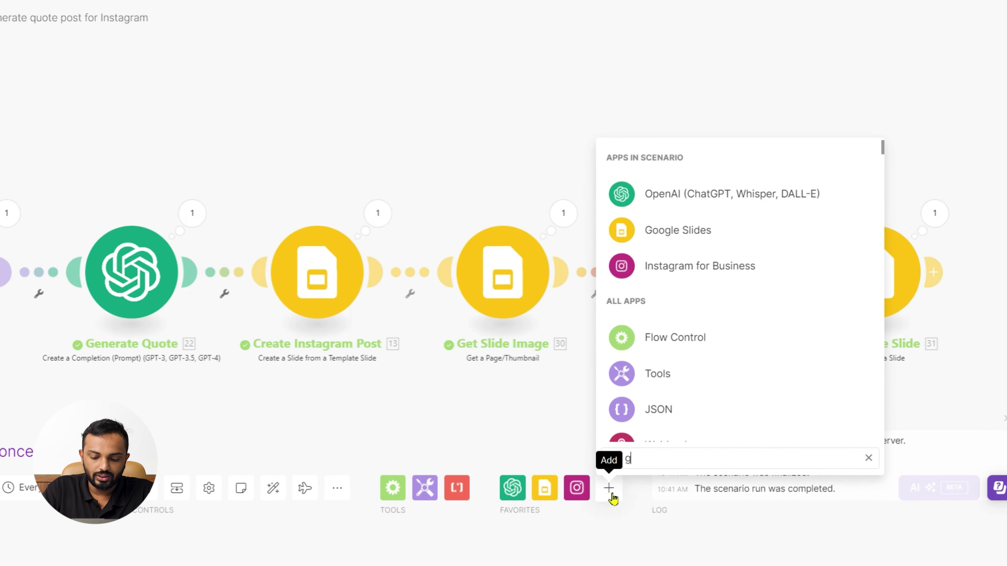
Step: Find Google Slides in the module search and filter its actions for 'create a'
{"action": "type", "text": "oogle slide"}
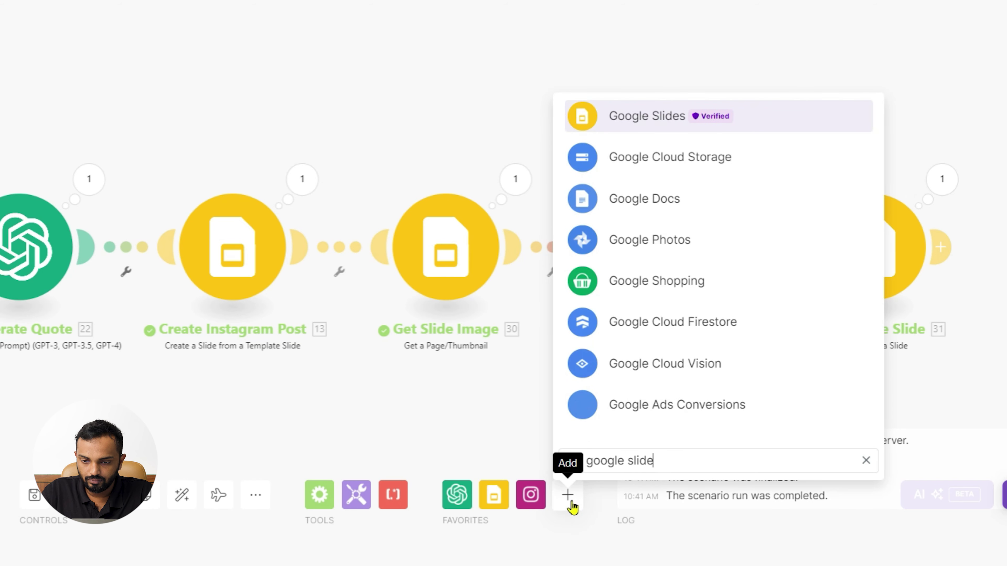
{"action": "left_click", "coordinate": [688, 121]}
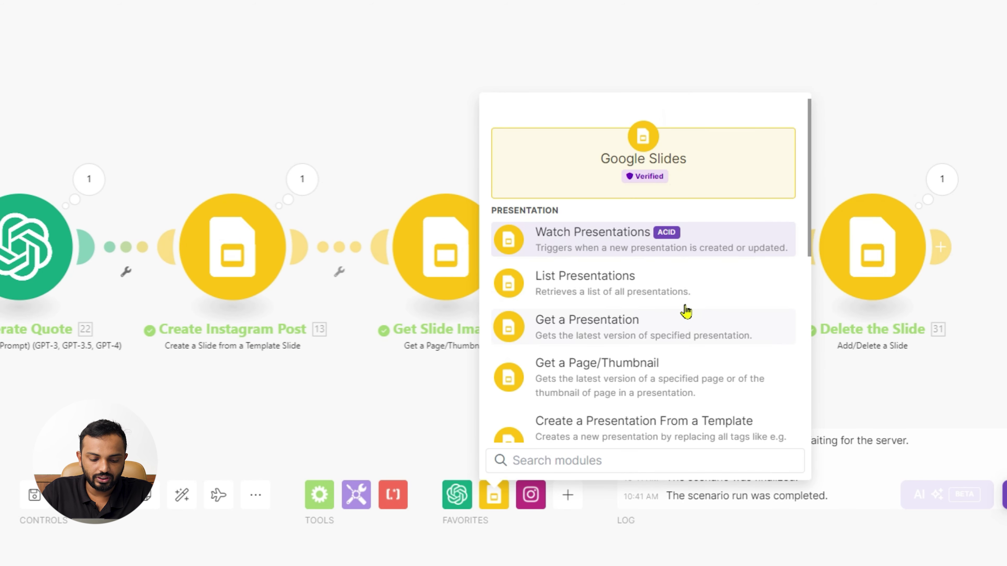
{"action": "type", "text": "create a"}
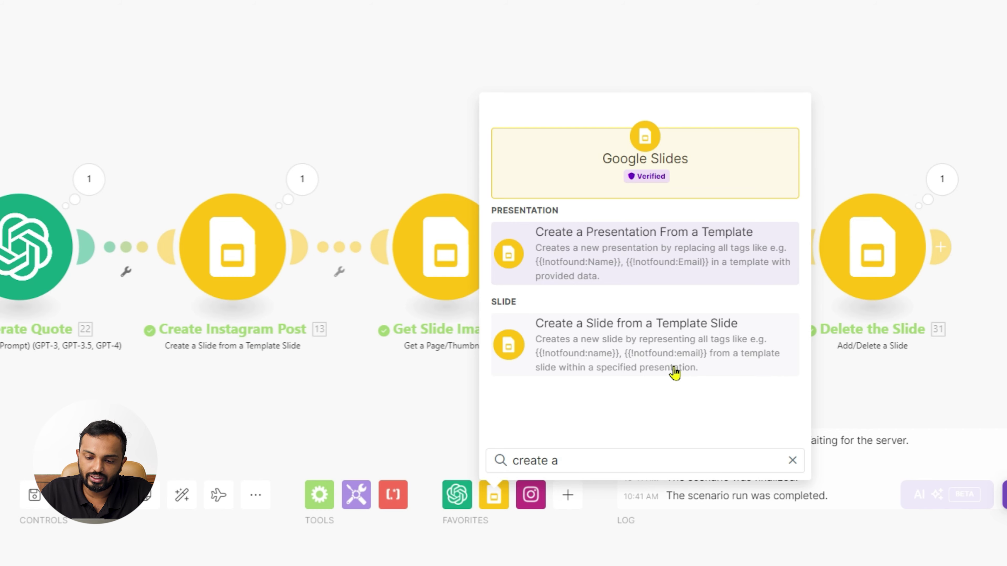
{"action": "left_click", "coordinate": [260, 361]}
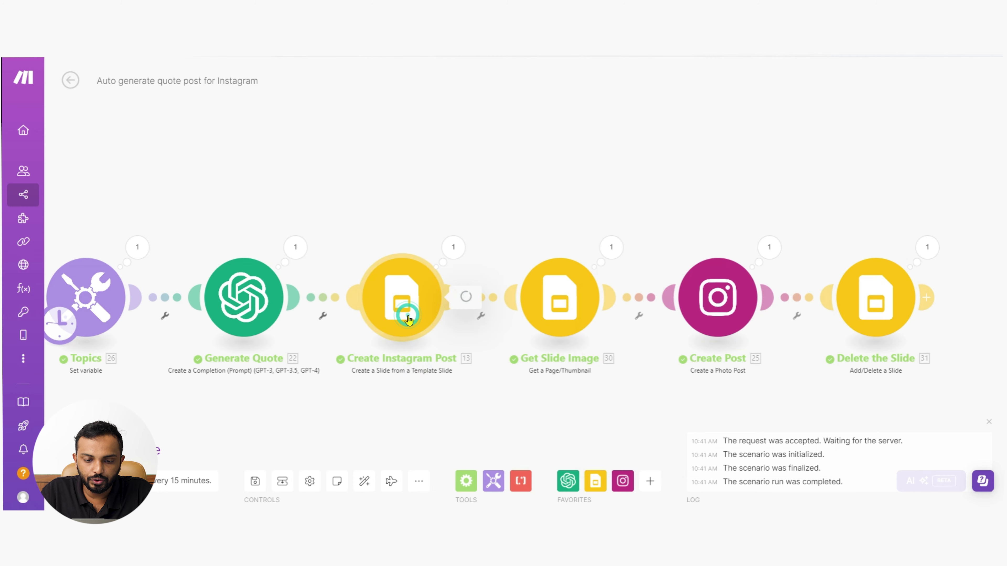
Step: Choose Msquare Demo as Create Instagram Post's template presentation and save the module
{"action": "left_click", "coordinate": [409, 320]}
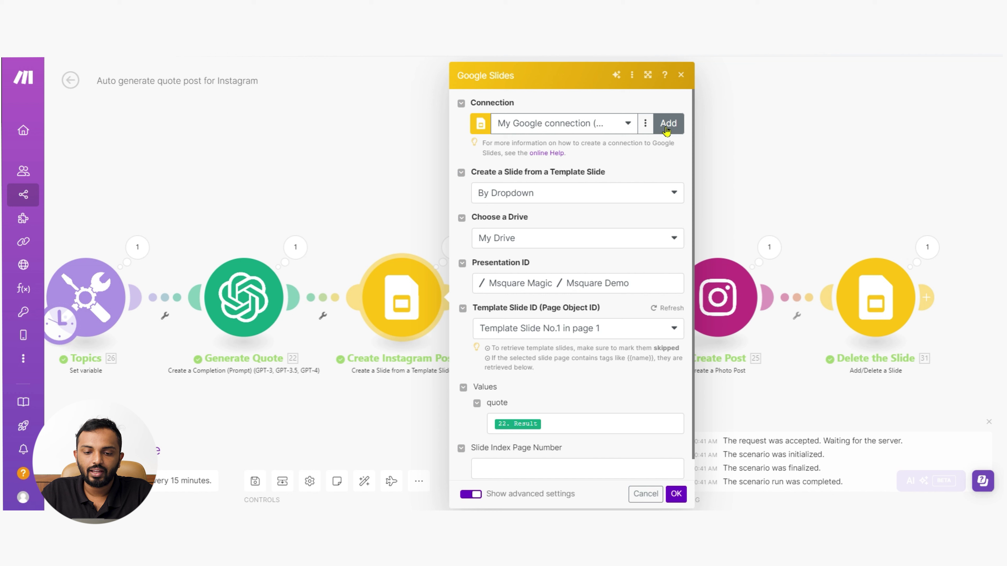
{"action": "left_click", "coordinate": [519, 284]}
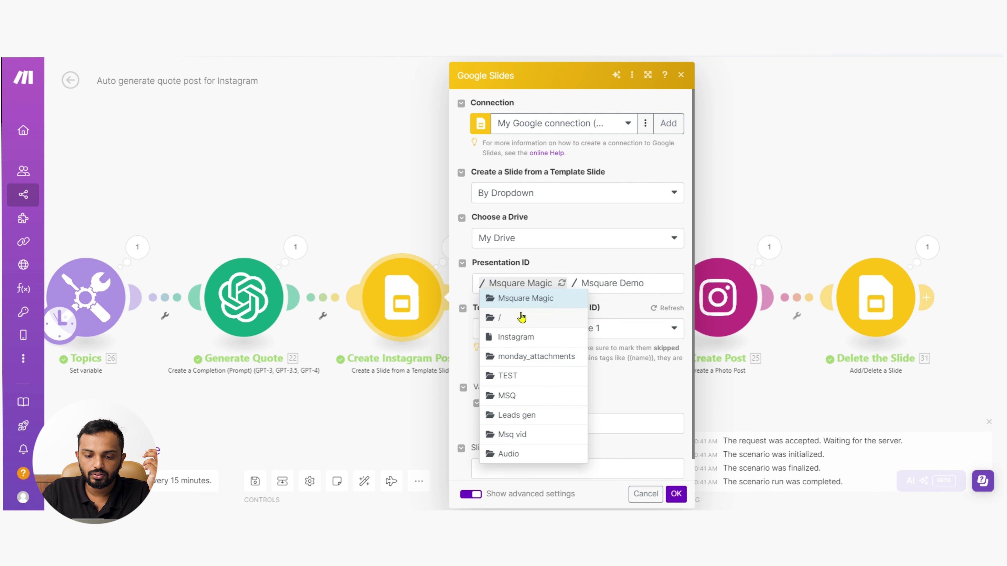
{"action": "left_click", "coordinate": [520, 318]}
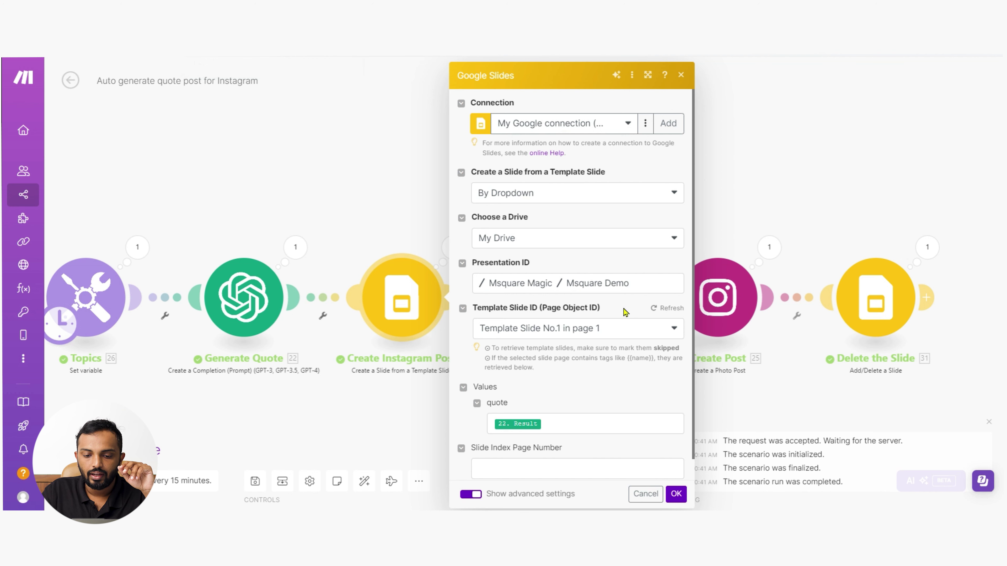
{"action": "scroll", "coordinate": [624, 311], "scroll_direction": "down", "scroll_amount": 1}
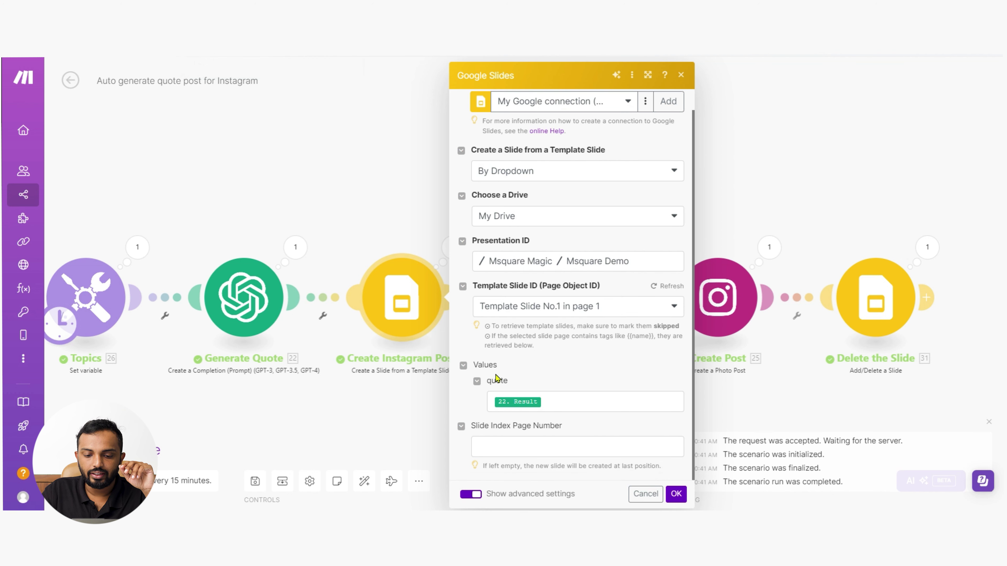
{"action": "left_click", "coordinate": [559, 407]}
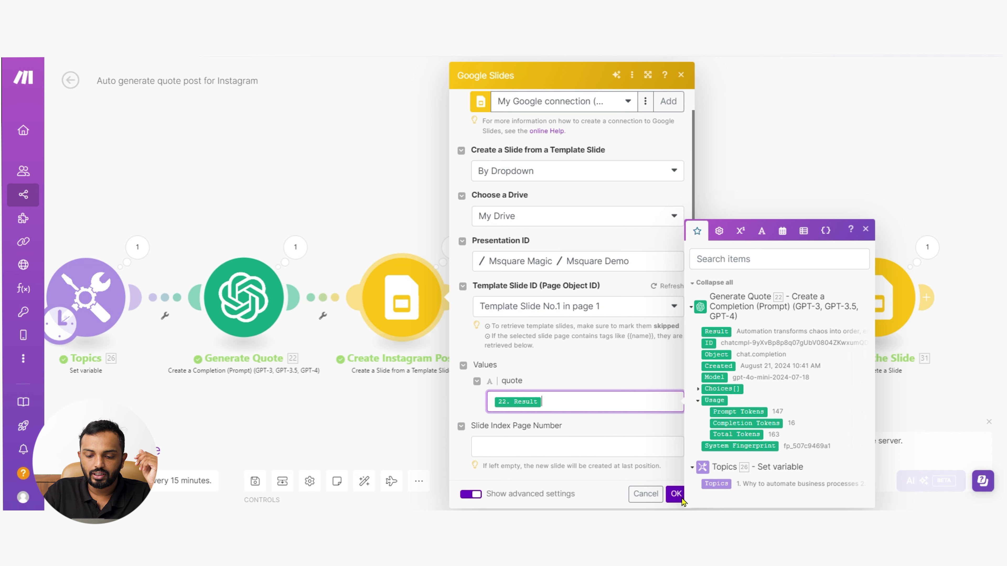
{"action": "left_click", "coordinate": [676, 494]}
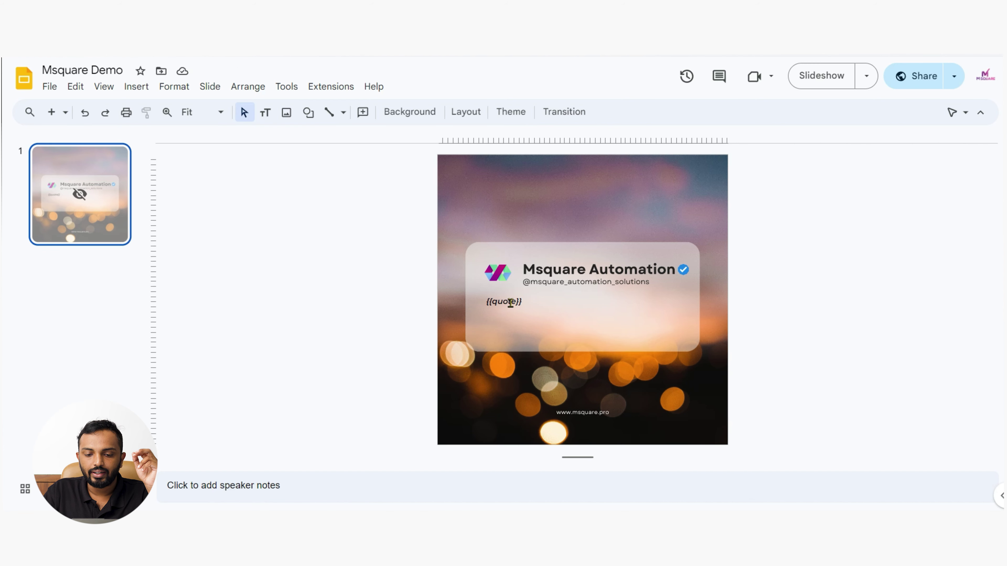
Step: Change the template placeholder from {{quote}} to {{text}}
{"action": "double_click", "coordinate": [510, 303]}
{"action": "type", "text": "text"}
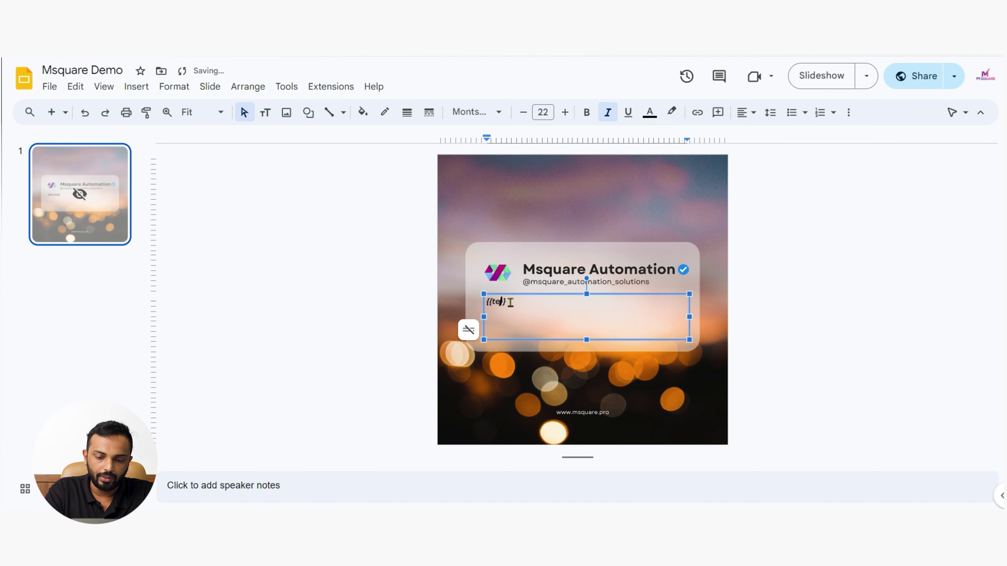
{"action": "left_click", "coordinate": [816, 309]}
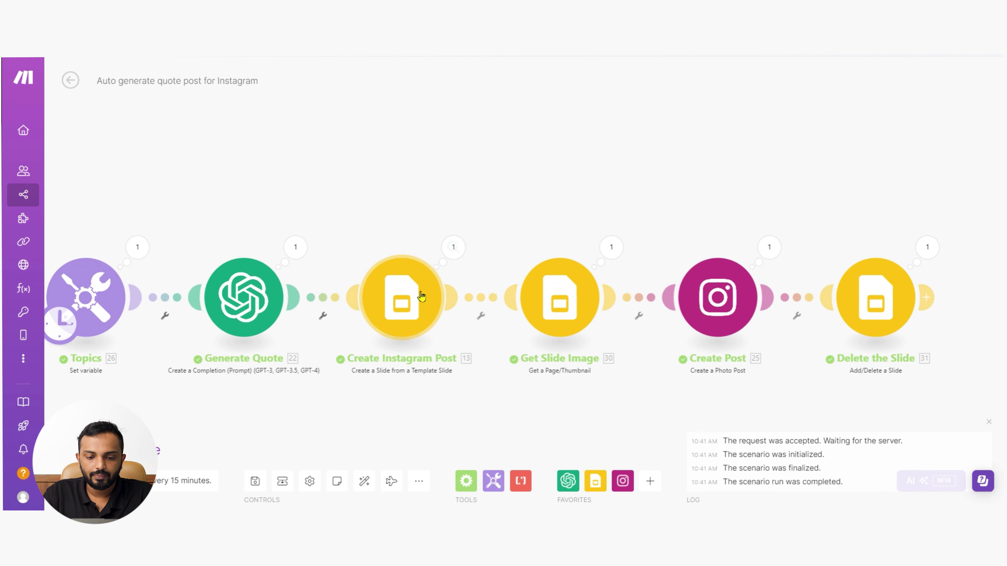
Step: Refresh the template slide fields and map Generate Quote's 22. Result into the 'text' value
{"action": "left_click", "coordinate": [418, 295]}
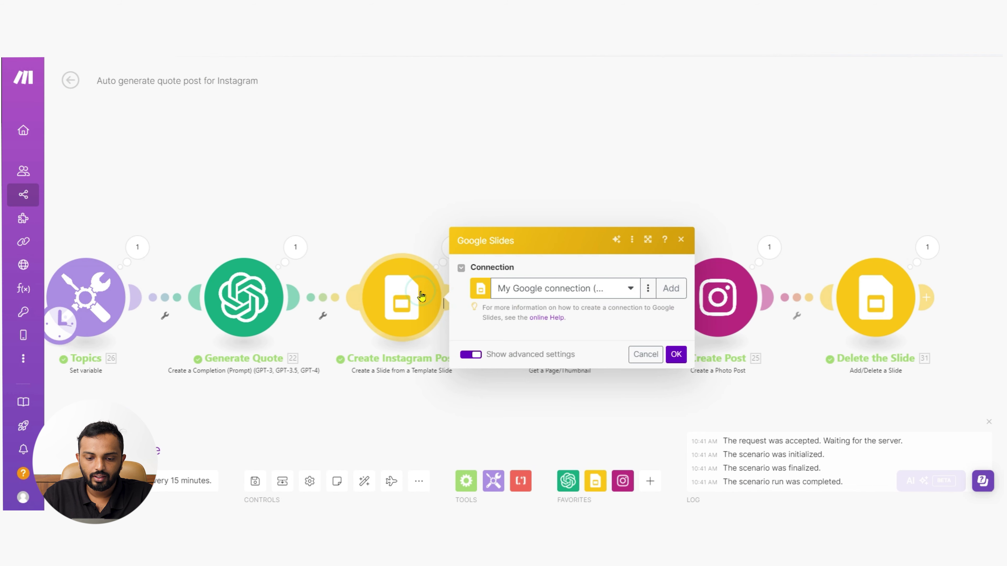
{"action": "left_click", "coordinate": [656, 309]}
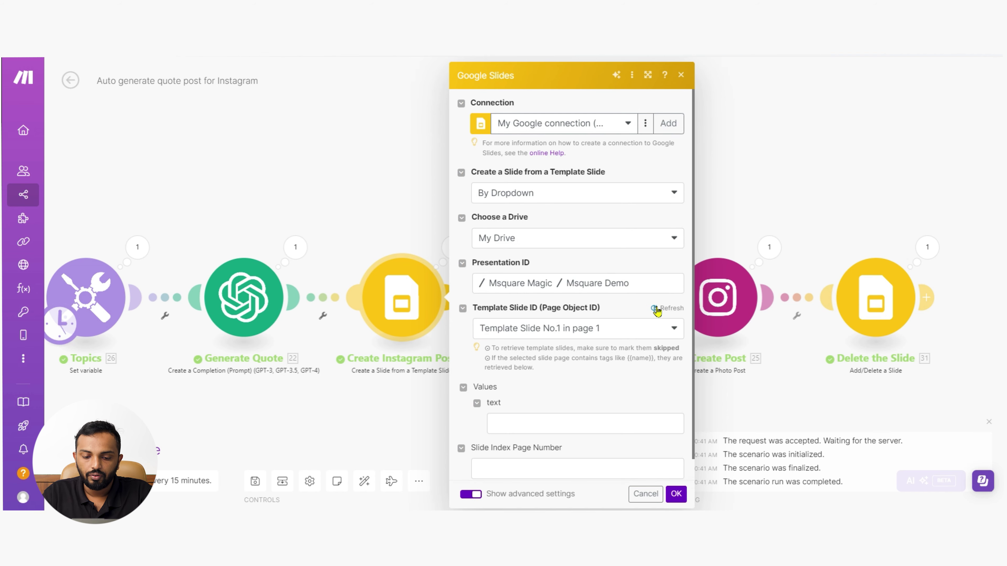
{"action": "scroll", "coordinate": [577, 383], "scroll_direction": "down", "scroll_amount": 1}
{"action": "left_click", "coordinate": [542, 404]}
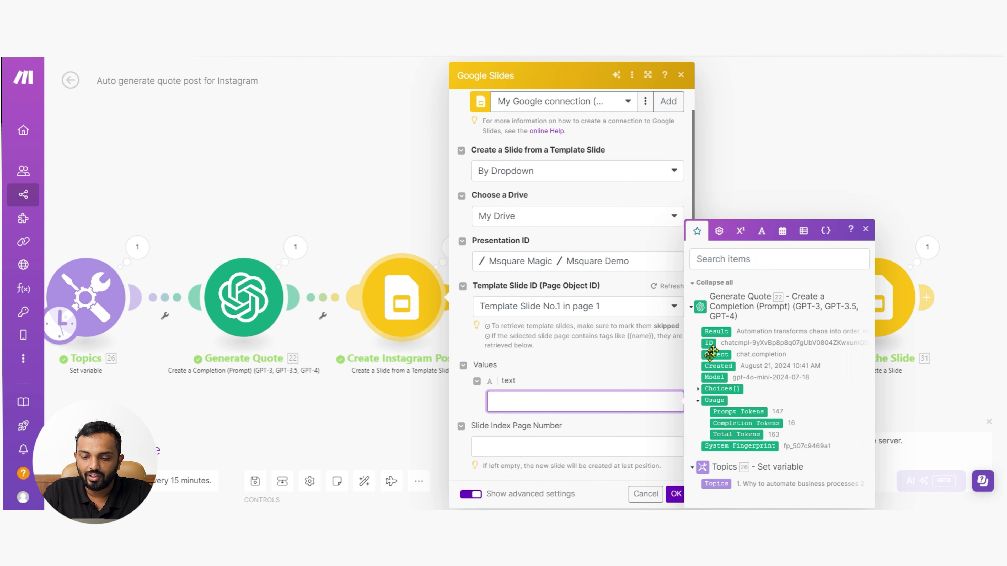
{"action": "left_click", "coordinate": [716, 331]}
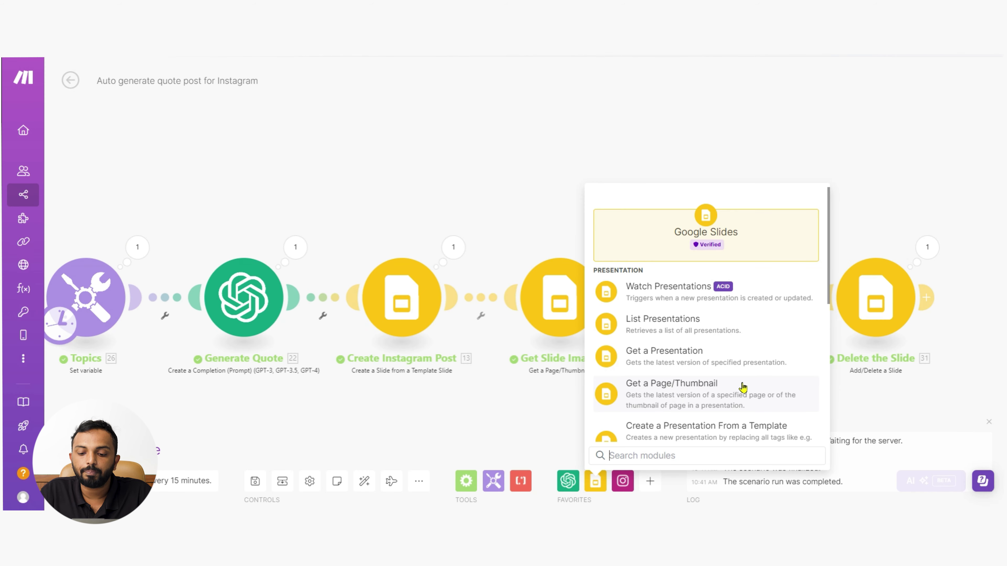
Step: Map 13. Presentation ID and 13. Page Object ID into Get Slide Image, thumbnail on
{"action": "left_click", "coordinate": [517, 382]}
{"action": "left_click", "coordinate": [568, 301]}
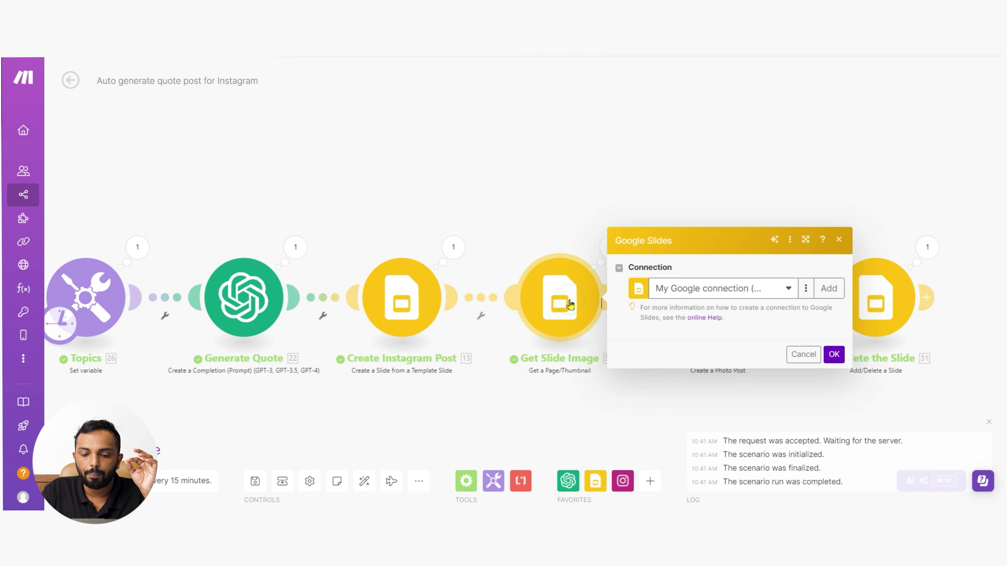
{"action": "left_click", "coordinate": [718, 311]}
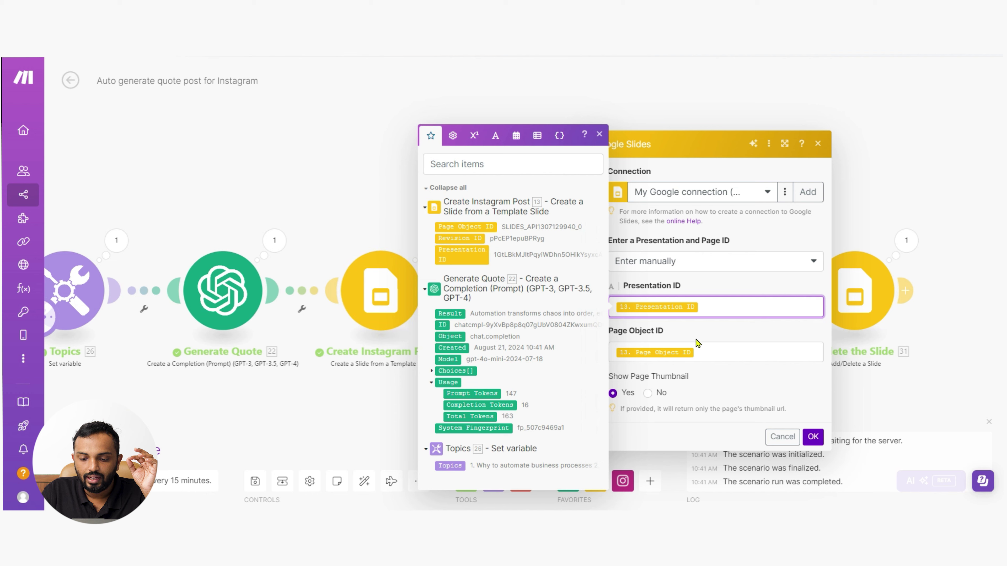
{"action": "left_click", "coordinate": [701, 349]}
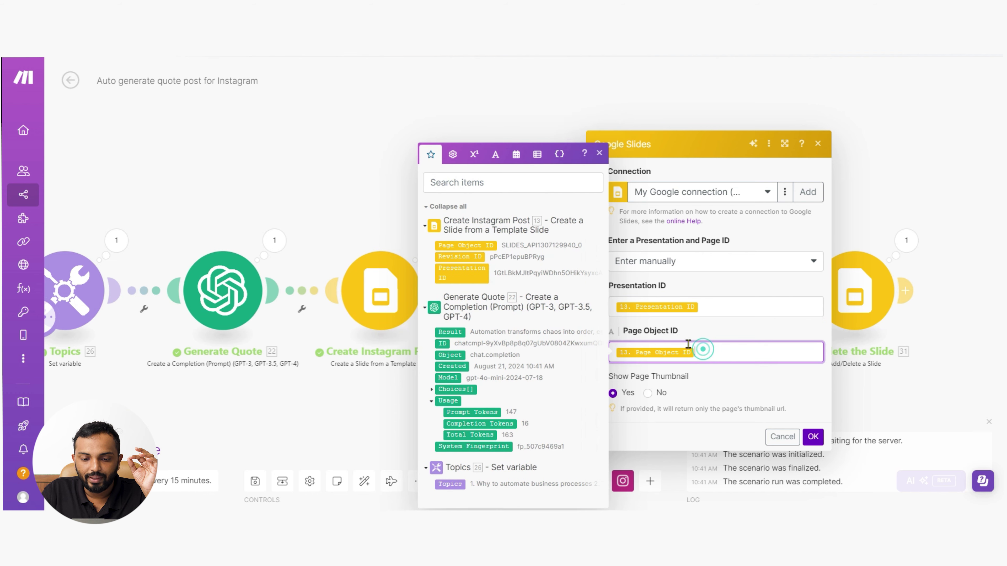
{"action": "left_click", "coordinate": [721, 390]}
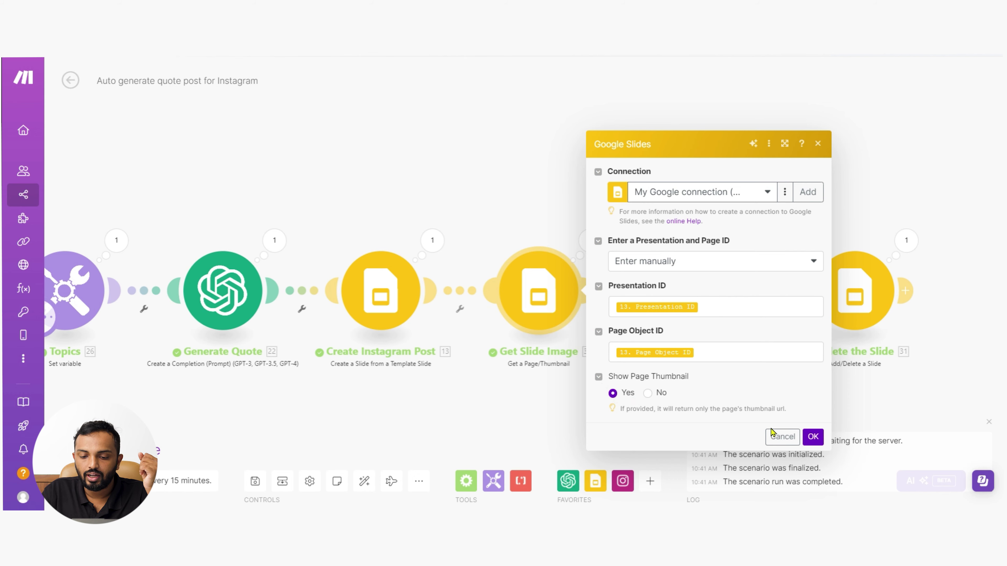
{"action": "left_click", "coordinate": [507, 393]}
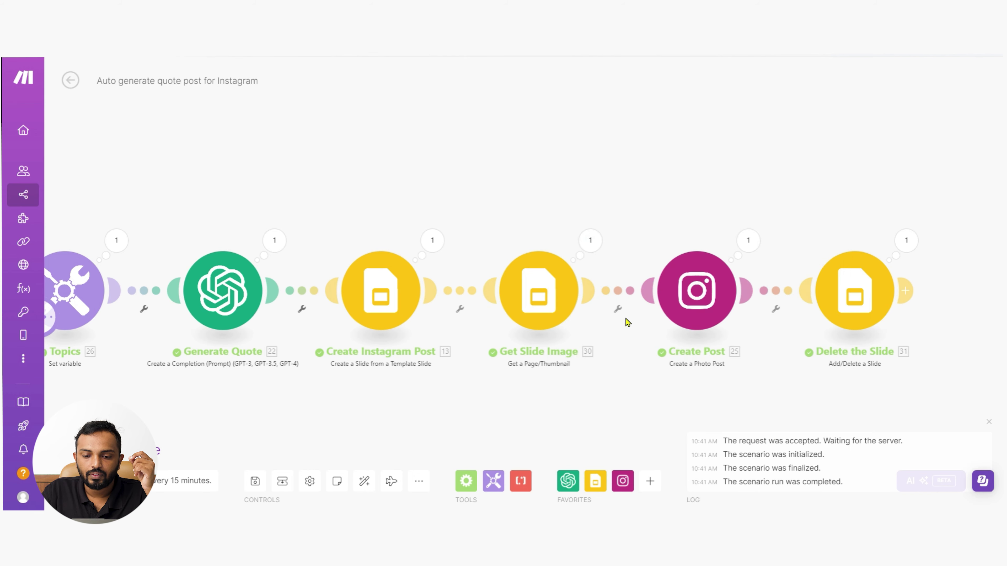
Step: Unlink Create Post from the chain and connect Get Slide Image directly to Delete the Slide
{"action": "left_click", "coordinate": [625, 296]}
{"action": "left_click", "coordinate": [657, 321]}
{"action": "left_click_drag", "start_coordinate": [471, 381], "coordinate": [566, 379]}
{"action": "scroll", "coordinate": [716, 395], "scroll_direction": "right", "scroll_amount": 3}
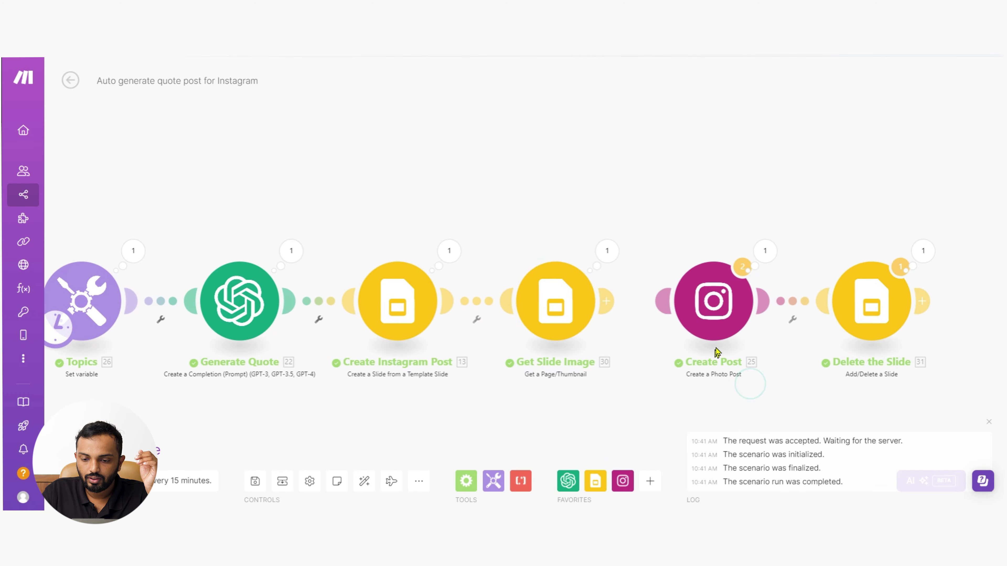
{"action": "left_click_drag", "start_coordinate": [710, 317], "coordinate": [726, 182]}
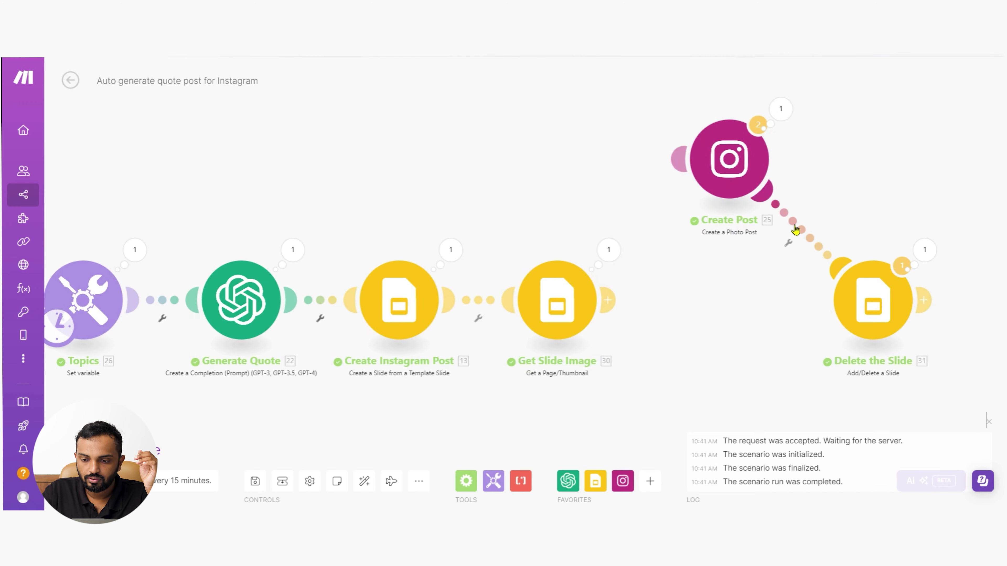
{"action": "left_click", "coordinate": [790, 226]}
{"action": "left_click", "coordinate": [816, 253]}
{"action": "left_click_drag", "start_coordinate": [856, 308], "coordinate": [737, 323]}
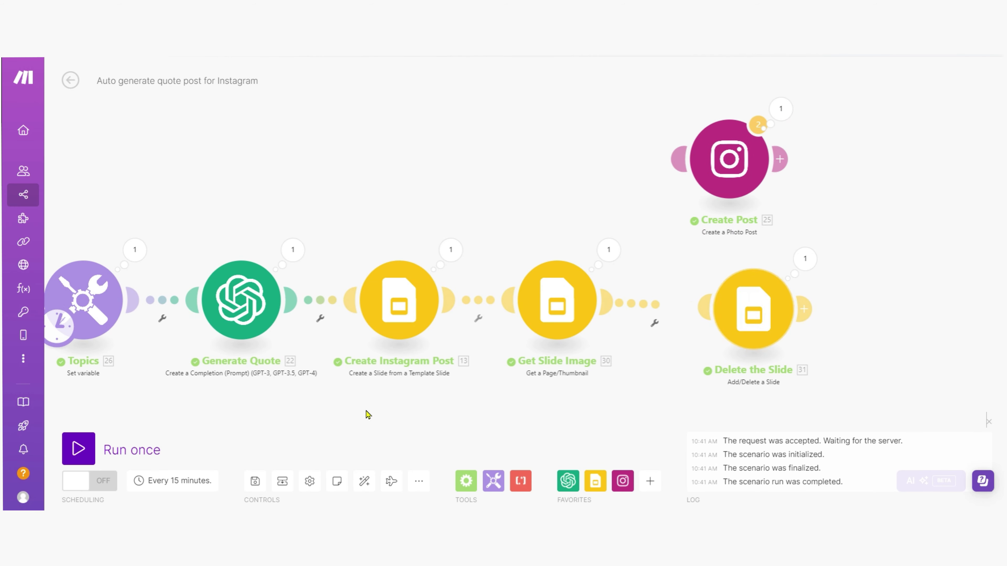
Step: Run the scenario once and review the Topics and Generate Quote outputs
{"action": "left_click", "coordinate": [134, 450]}
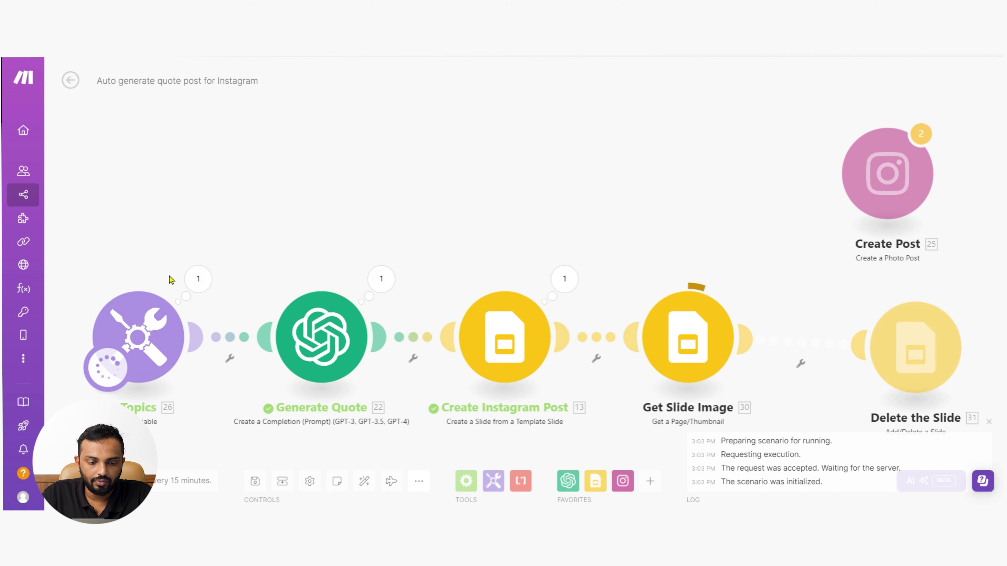
{"action": "left_click", "coordinate": [198, 279]}
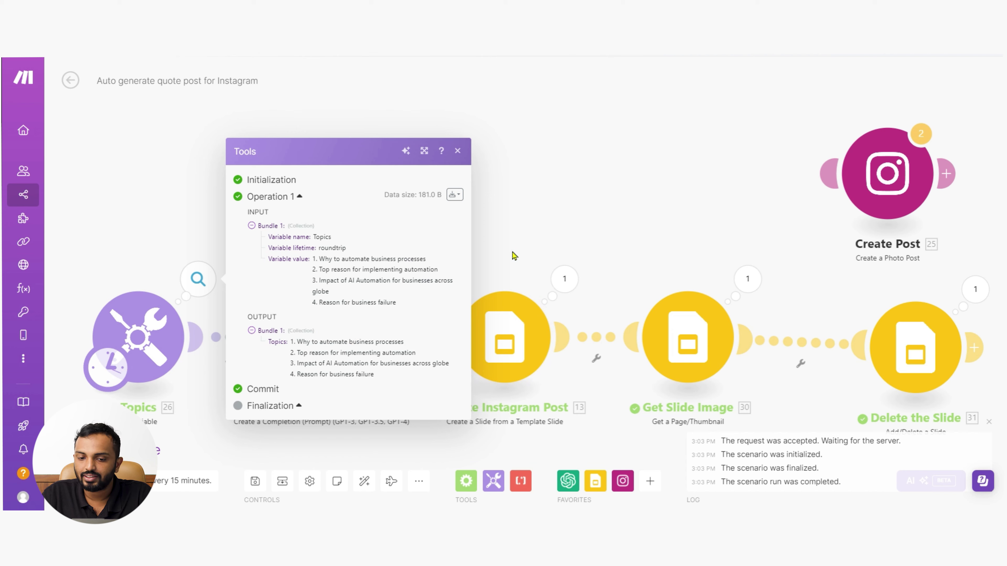
{"action": "left_click", "coordinate": [436, 285]}
{"action": "left_click", "coordinate": [384, 244]}
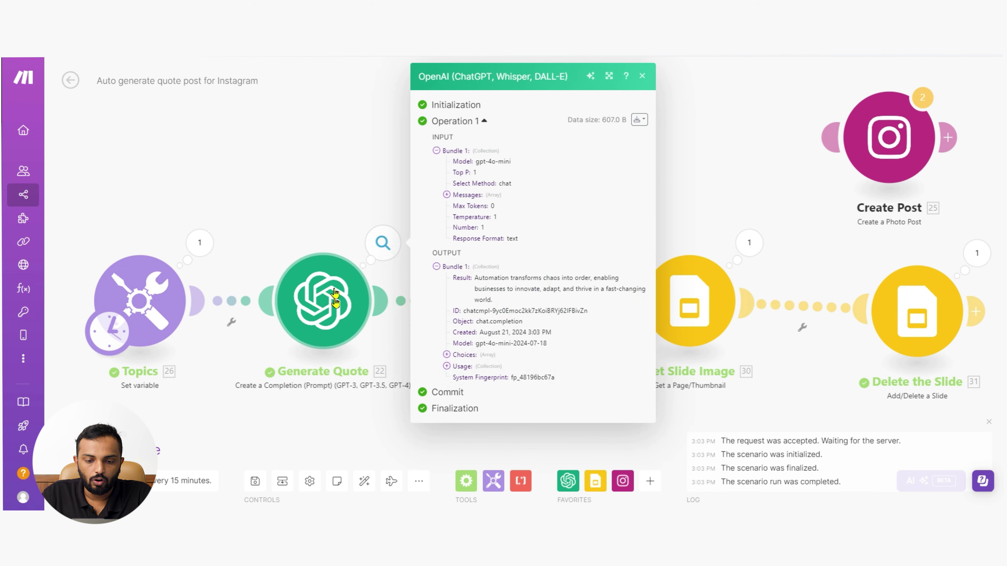
{"action": "left_click_drag", "start_coordinate": [475, 278], "coordinate": [540, 301]}
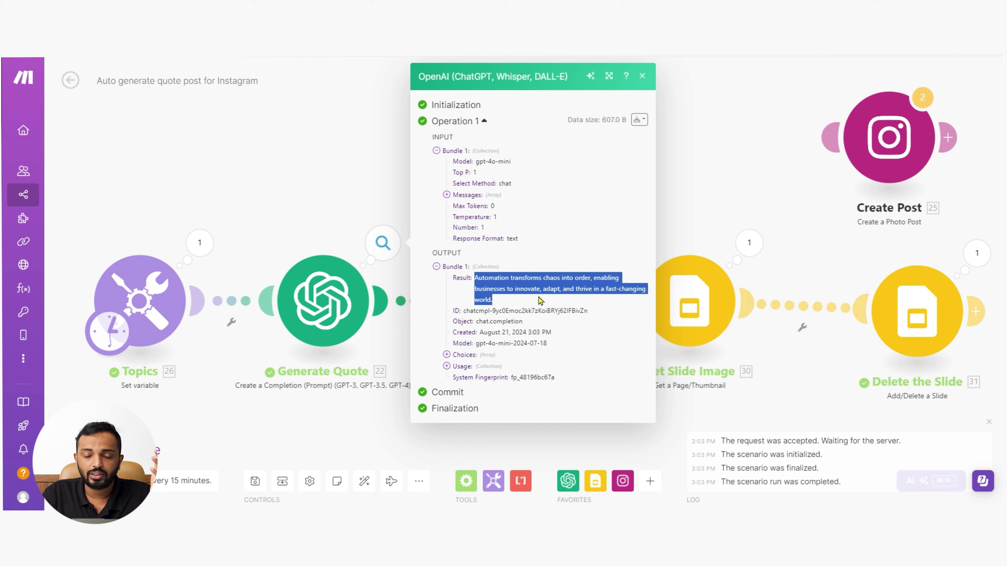
{"action": "left_click", "coordinate": [690, 376]}
Step: Check Create Instagram Post's inserted quote and copy Get Slide Image's Content URL
{"action": "left_click_drag", "start_coordinate": [771, 371], "coordinate": [667, 379]}
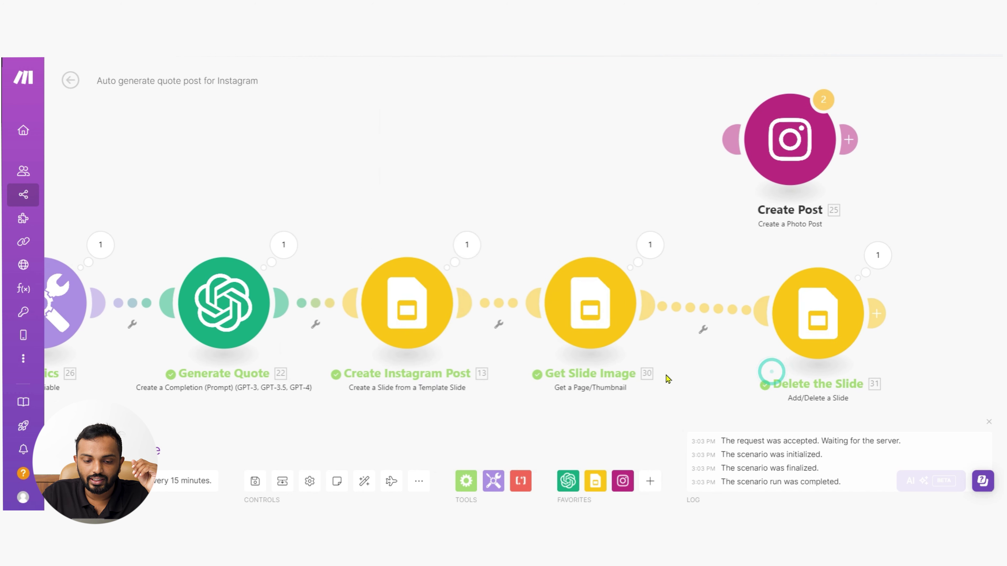
{"action": "left_click", "coordinate": [459, 244]}
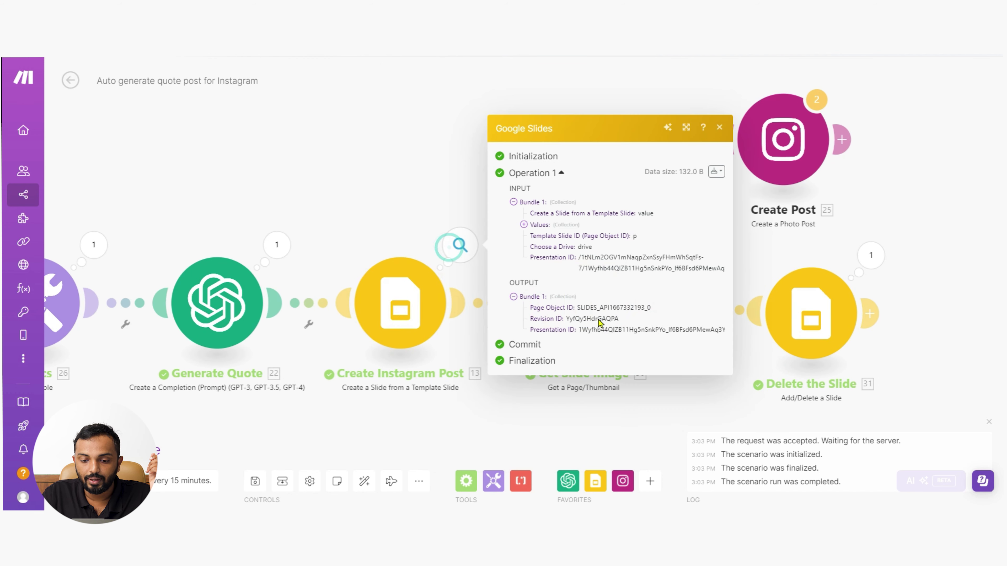
{"action": "left_click", "coordinate": [554, 225]}
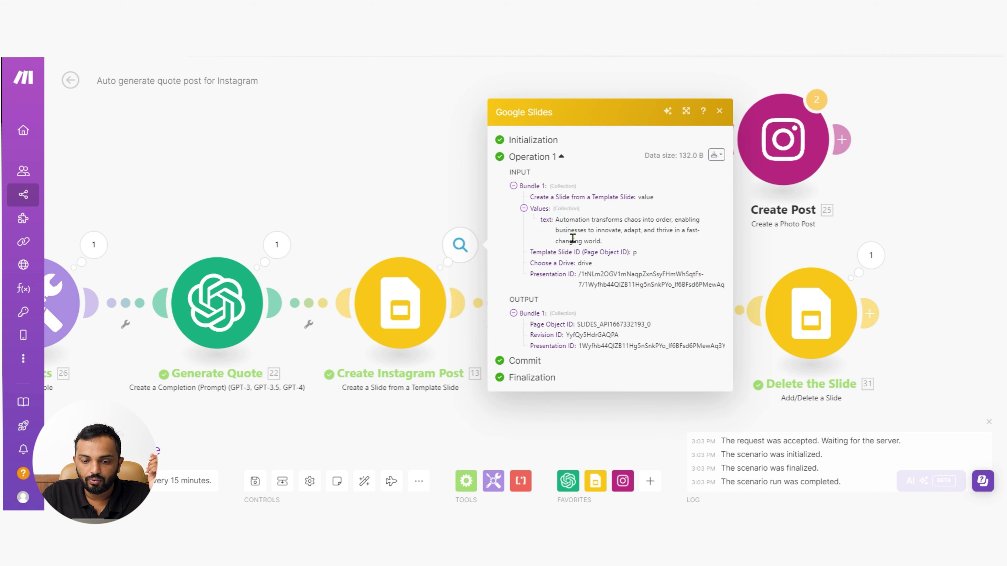
{"action": "left_click", "coordinate": [347, 204]}
{"action": "left_click_drag", "start_coordinate": [655, 274], "coordinate": [539, 275]}
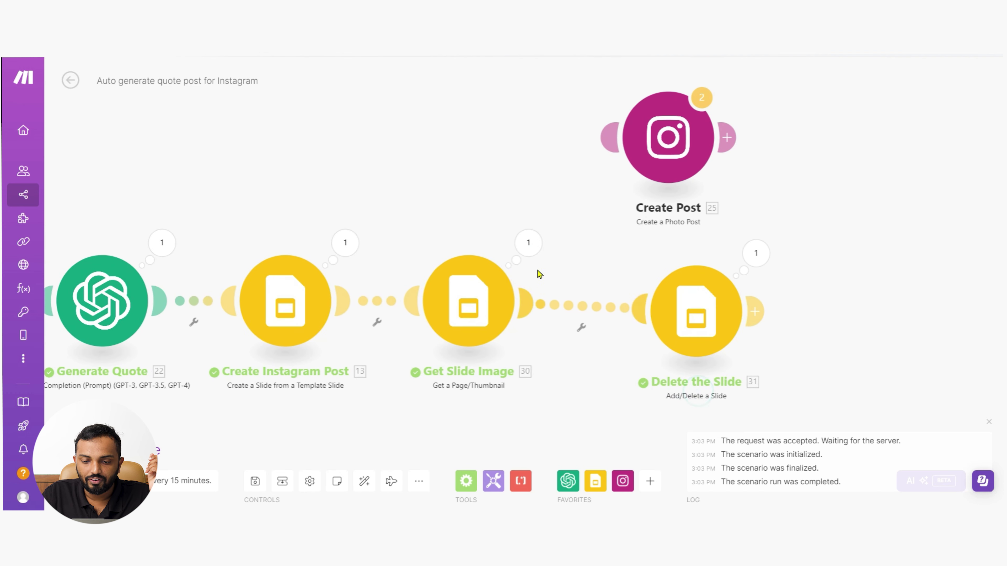
{"action": "left_click", "coordinate": [540, 260]}
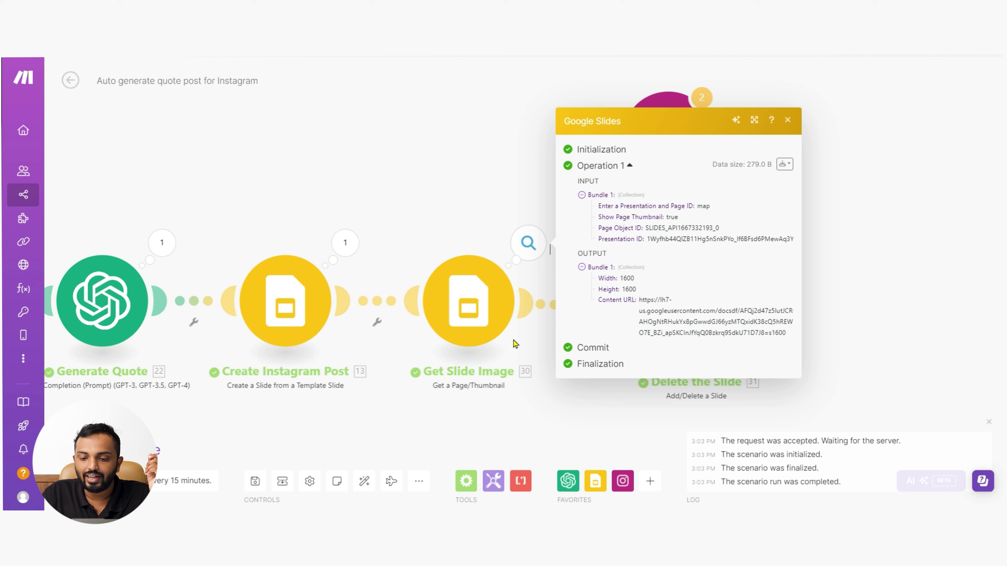
{"action": "triple_click", "coordinate": [668, 334]}
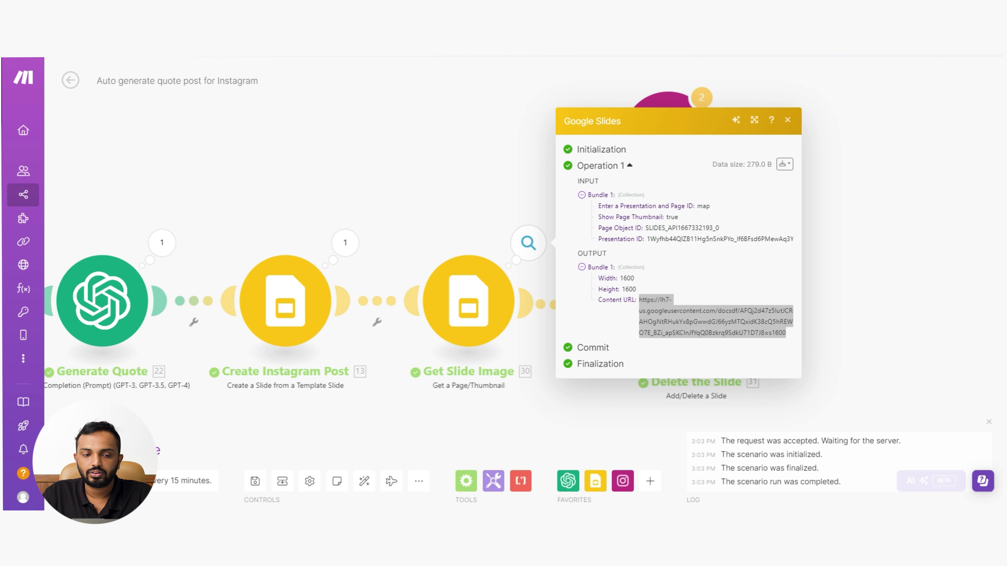
{"action": "key", "text": "ctrl+t"}
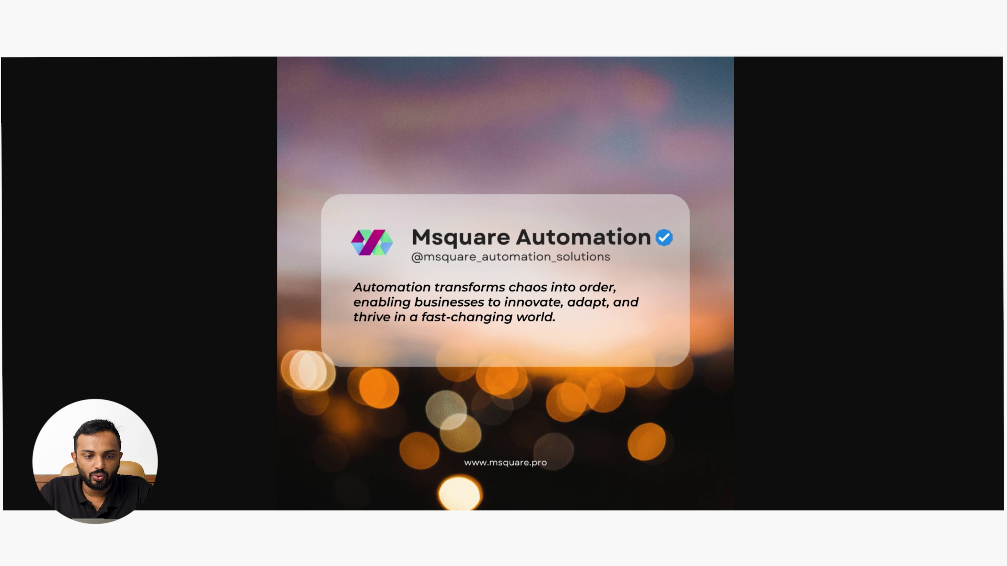
Step: Confirm Msquare Demo still holds only the {{text}} template slide, then return to Make
{"action": "key", "text": "ctrl+Tab"}
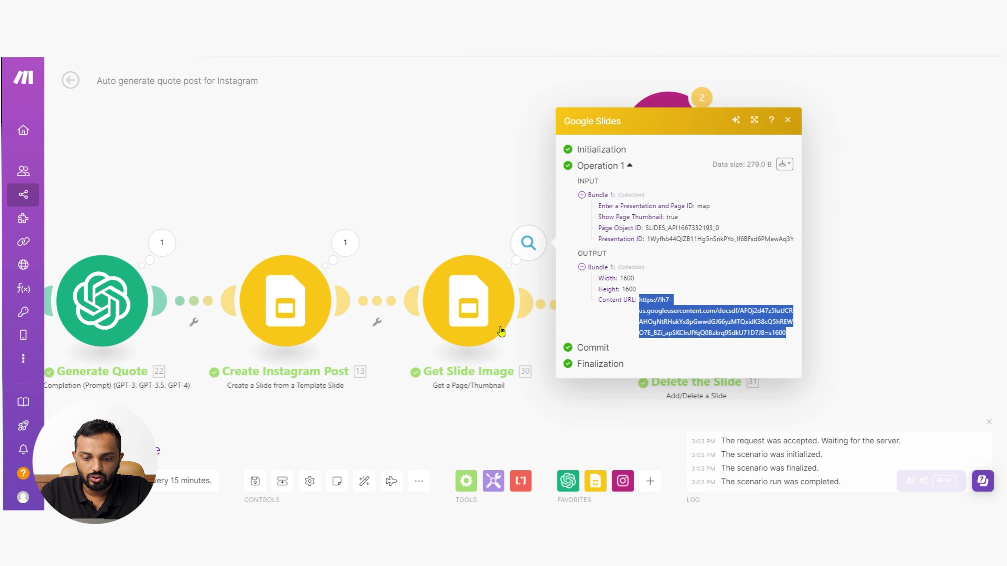
{"action": "left_click", "coordinate": [513, 378]}
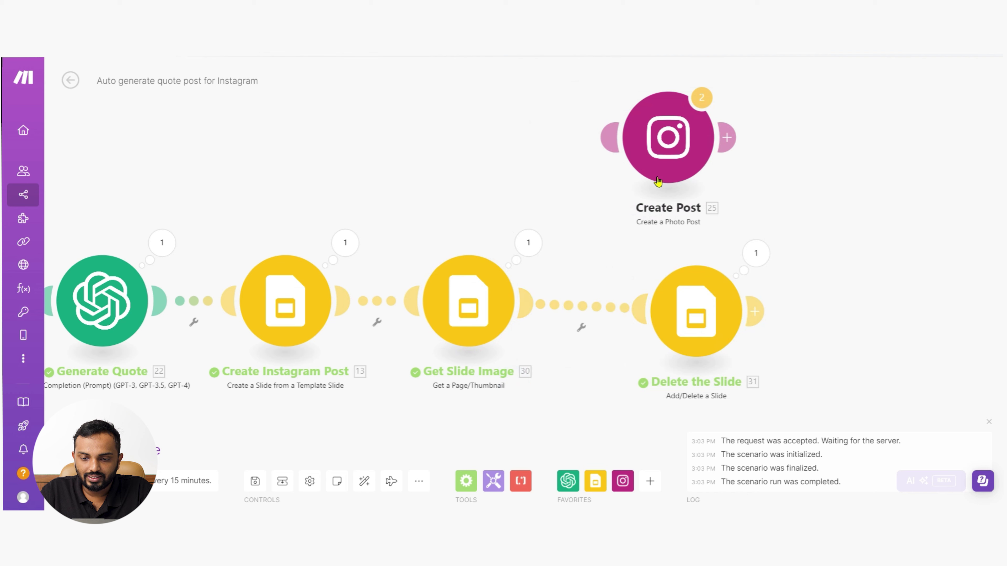
Step: Move Create Post back into the chain and set it to Instagram for Business 'Create a Photo Post'
{"action": "left_click_drag", "start_coordinate": [656, 174], "coordinate": [593, 342]}
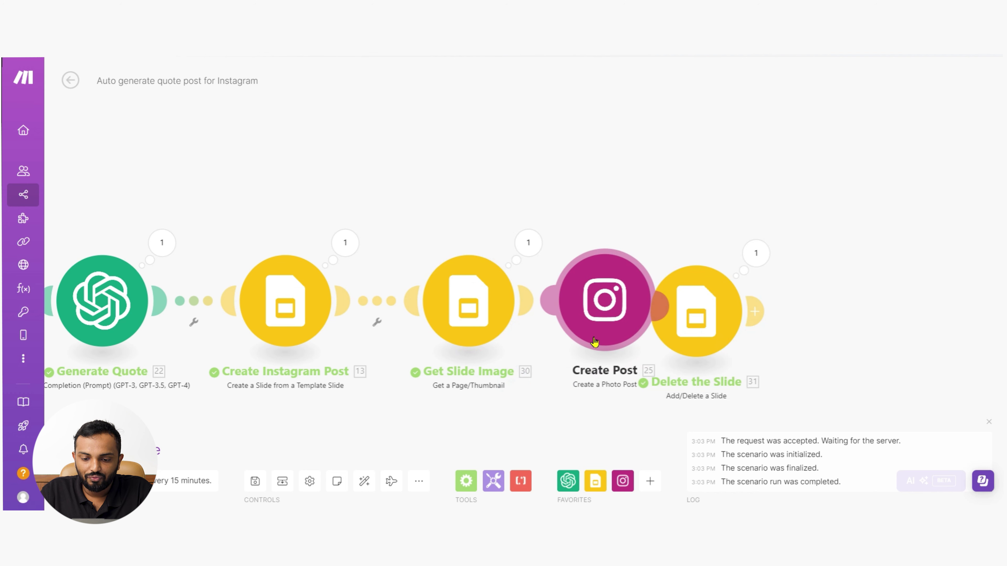
{"action": "left_click", "coordinate": [644, 482]}
{"action": "type", "text": "instag"}
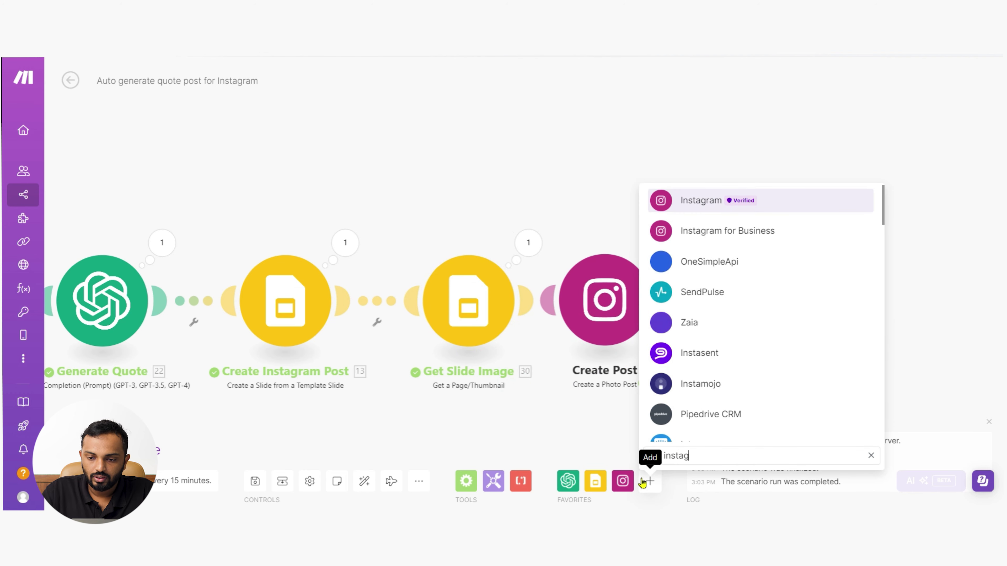
{"action": "left_click_drag", "start_coordinate": [604, 418], "coordinate": [512, 420]}
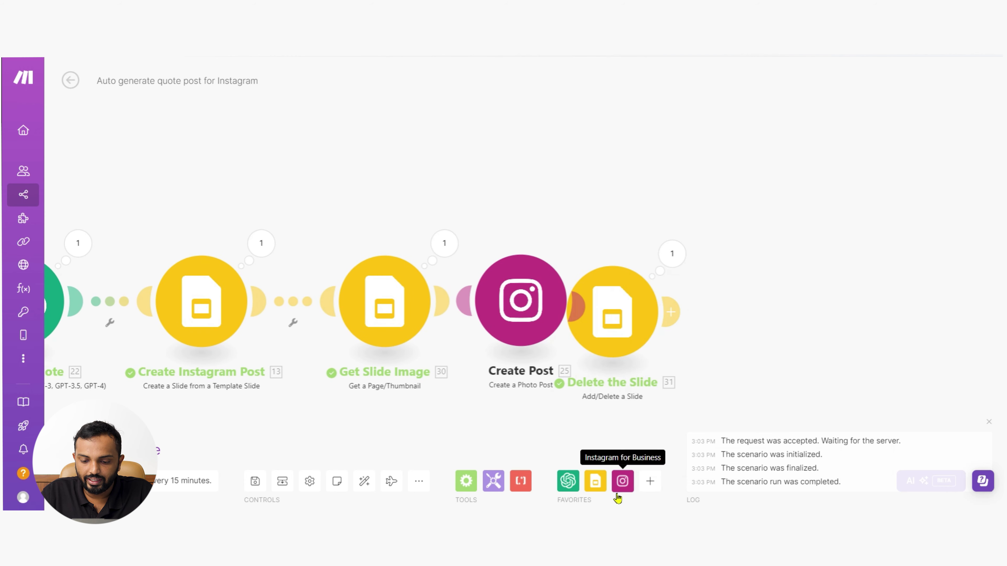
{"action": "left_click", "coordinate": [622, 488]}
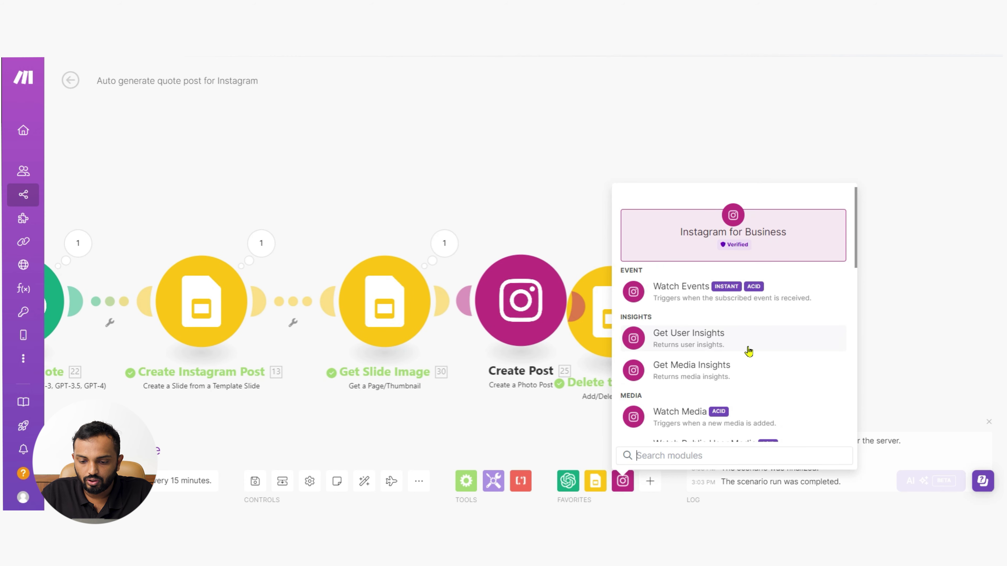
{"action": "key", "text": "Escape"}
{"action": "left_click", "coordinate": [649, 481]}
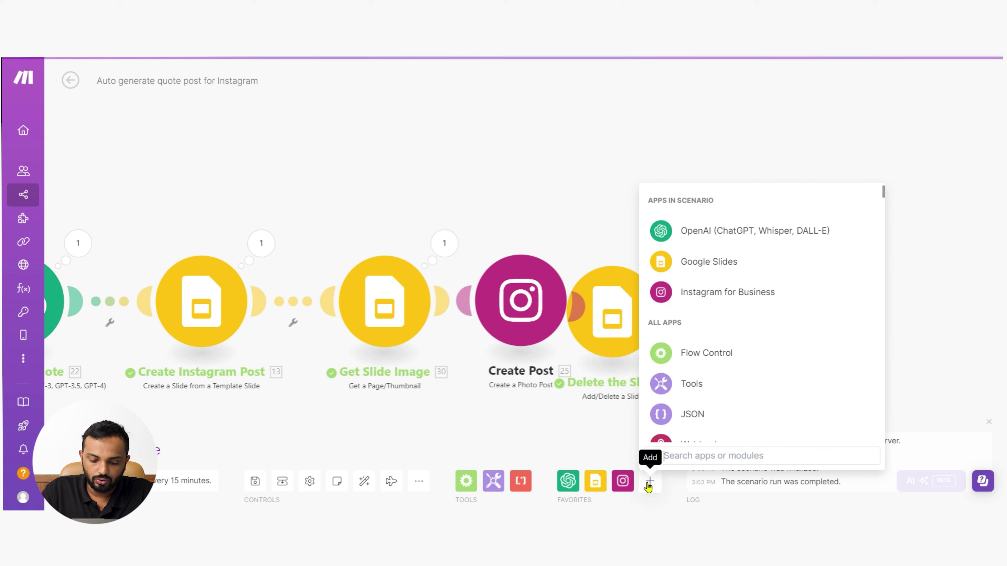
{"action": "type", "text": "insat"}
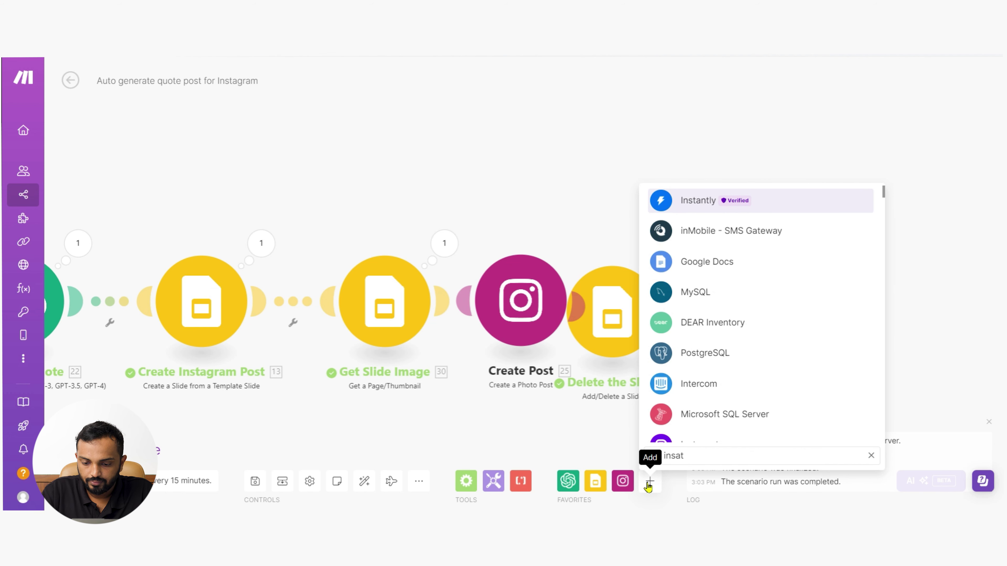
{"action": "key", "text": "BackSpace"}
{"action": "key", "text": "BackSpace"}
{"action": "type", "text": "tagra"}
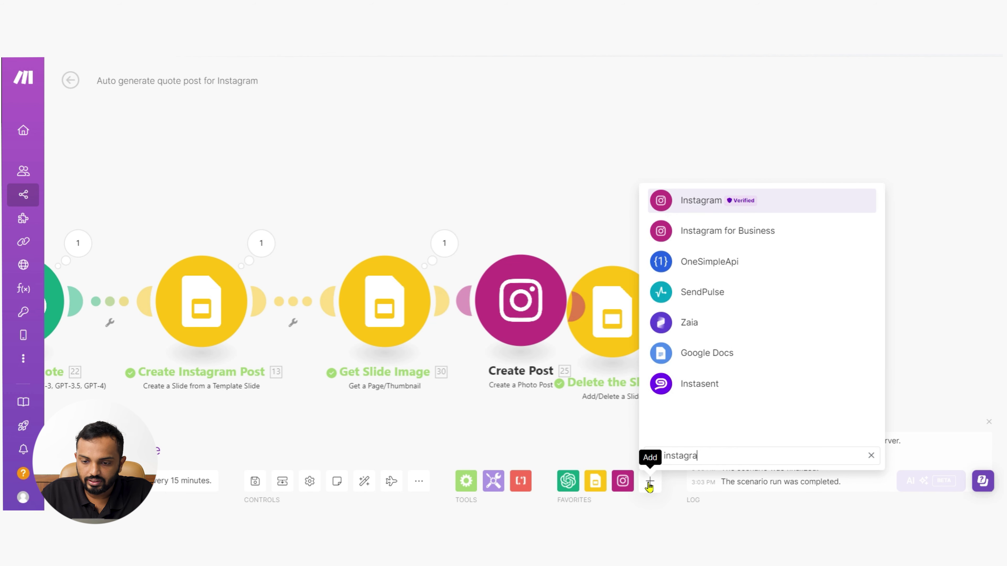
{"action": "left_click", "coordinate": [714, 232]}
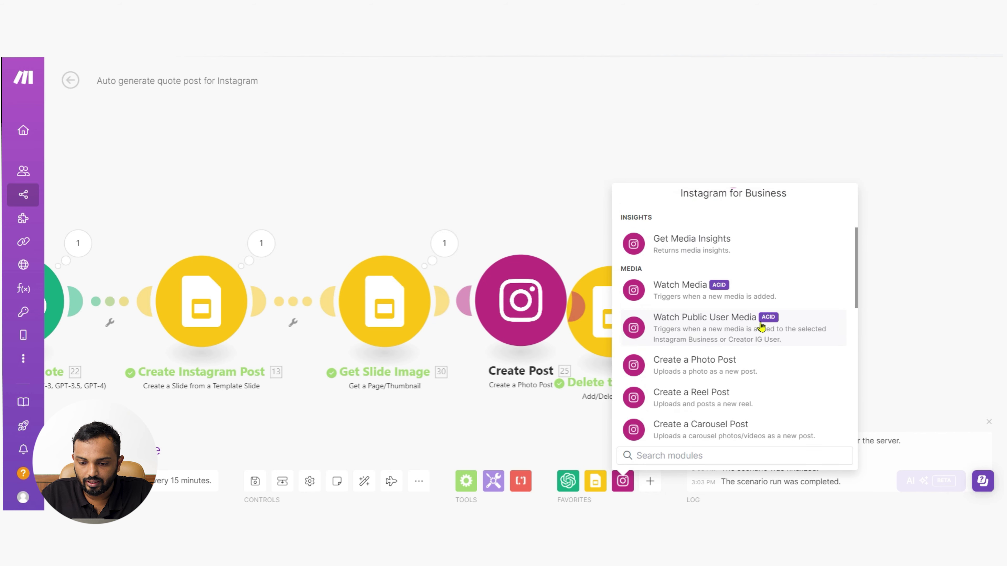
{"action": "scroll", "coordinate": [761, 325], "scroll_direction": "down", "scroll_amount": 1}
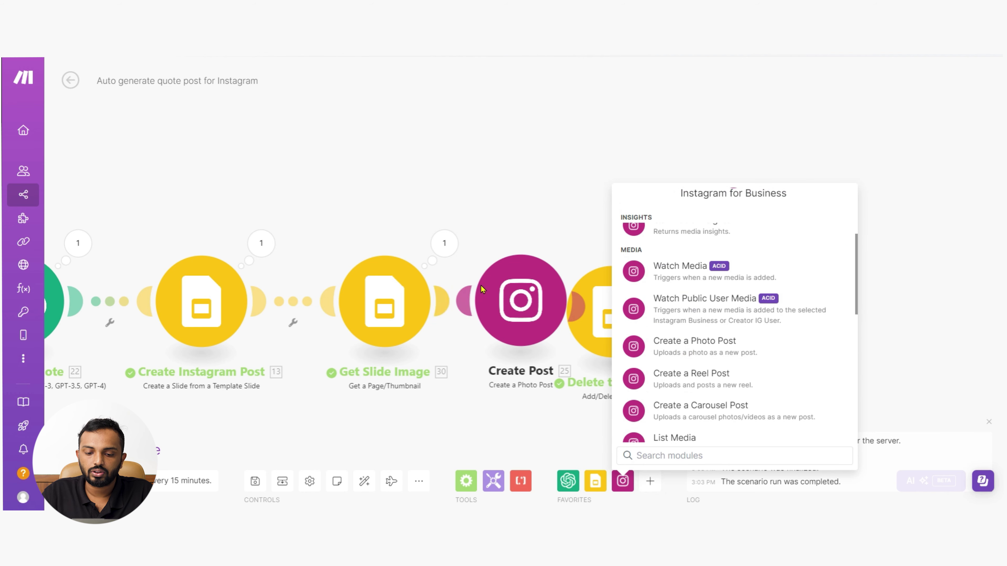
{"action": "left_click", "coordinate": [490, 300]}
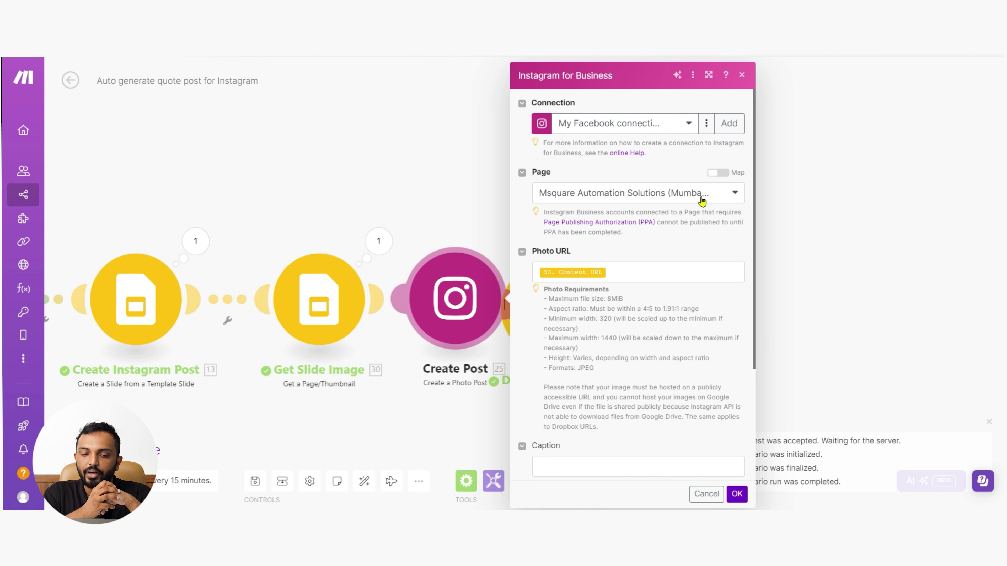
Step: Map 30. Content URL into the Photo URL field and save Create Post
{"action": "left_click", "coordinate": [652, 271]}
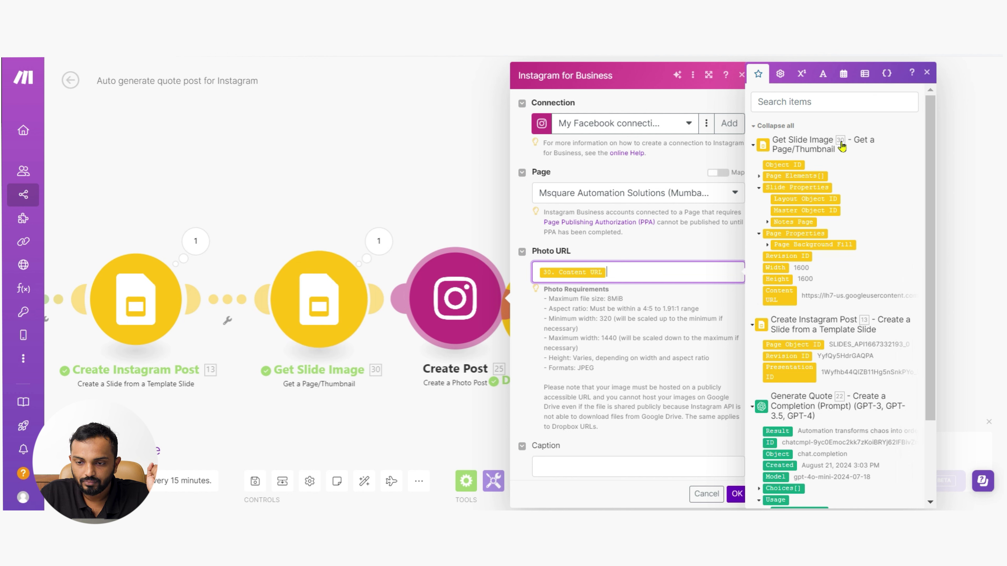
{"action": "key", "text": "BackSpace"}
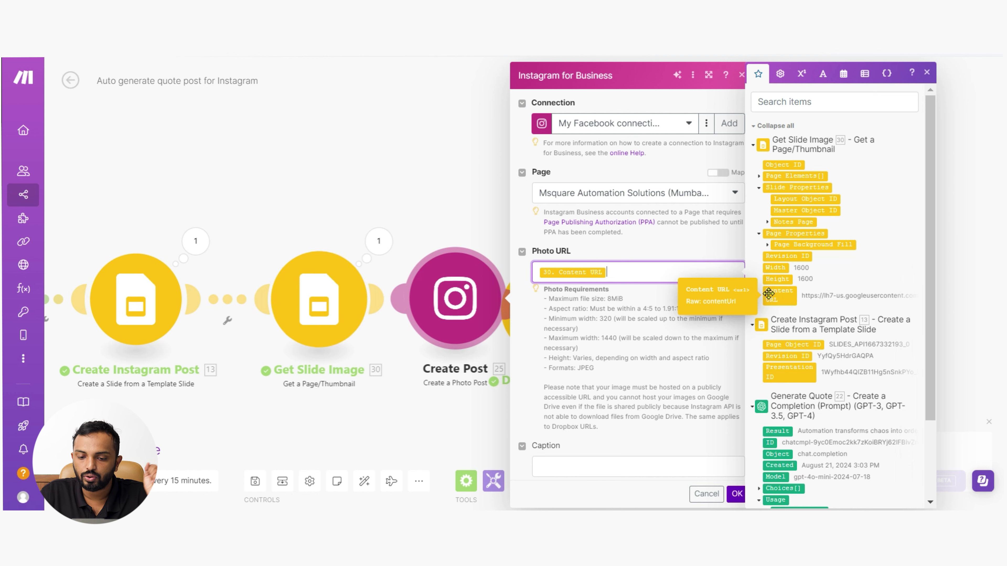
{"action": "left_click", "coordinate": [778, 298]}
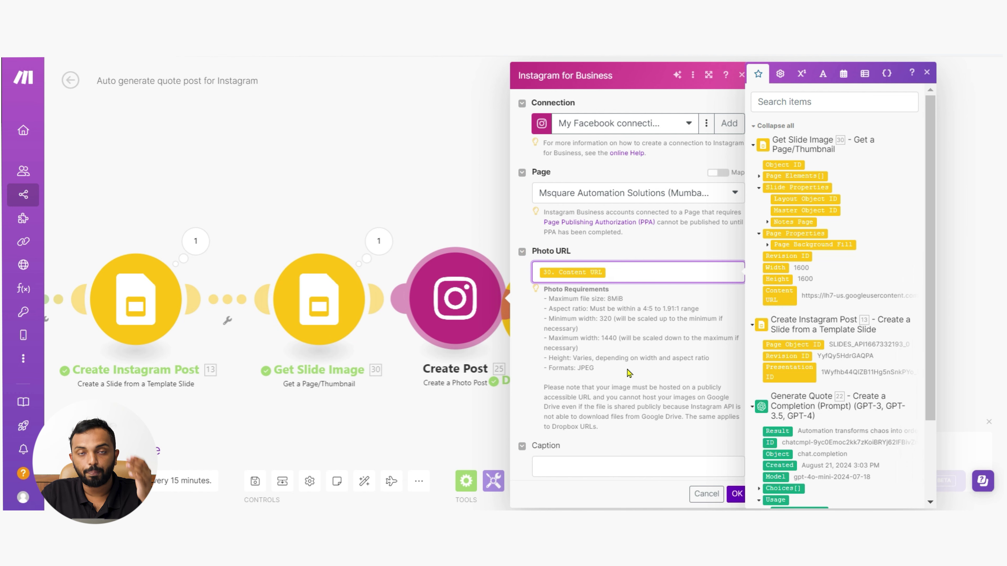
{"action": "scroll", "coordinate": [606, 403], "scroll_direction": "down", "scroll_amount": 3}
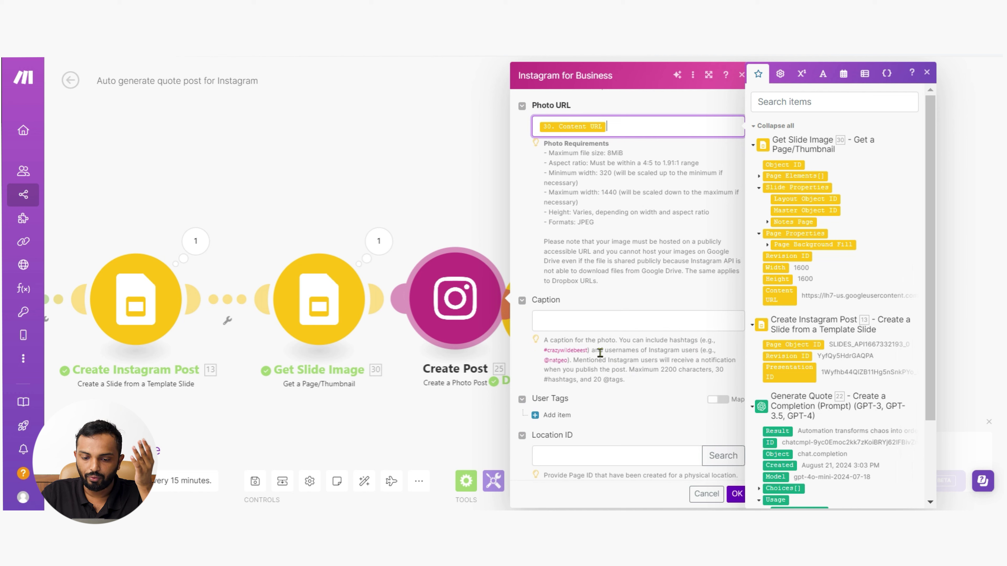
{"action": "scroll", "coordinate": [600, 353], "scroll_direction": "down", "scroll_amount": 1}
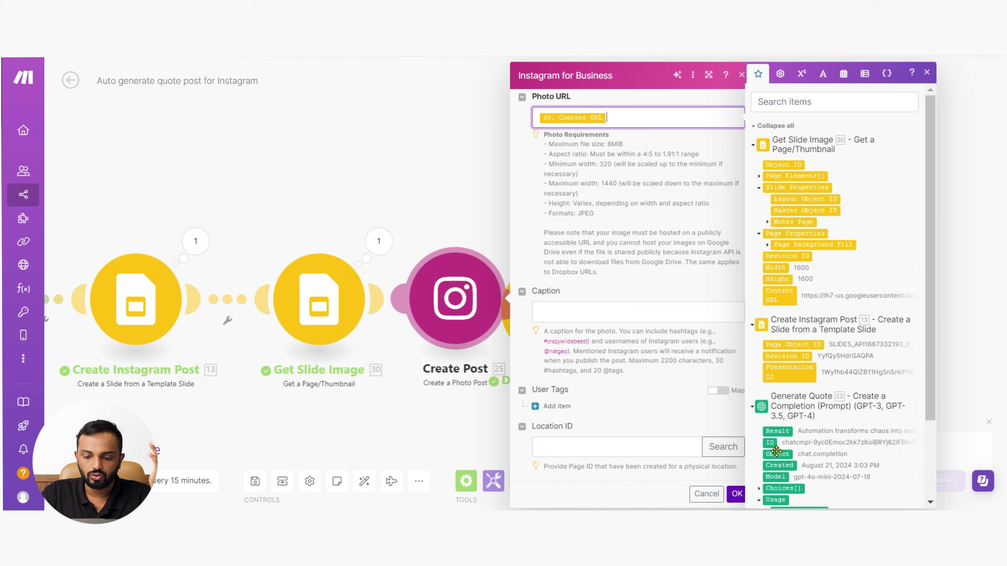
{"action": "left_click", "coordinate": [736, 494]}
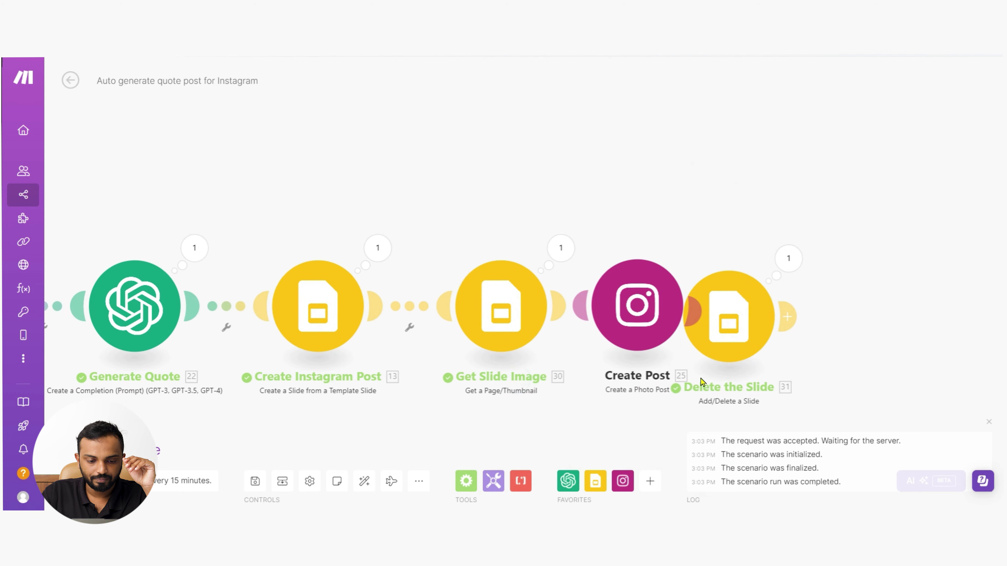
Step: Set the Delete the Slide module to the Google Slides 'Delete a slide' action
{"action": "left_click_drag", "start_coordinate": [568, 353], "coordinate": [647, 339]}
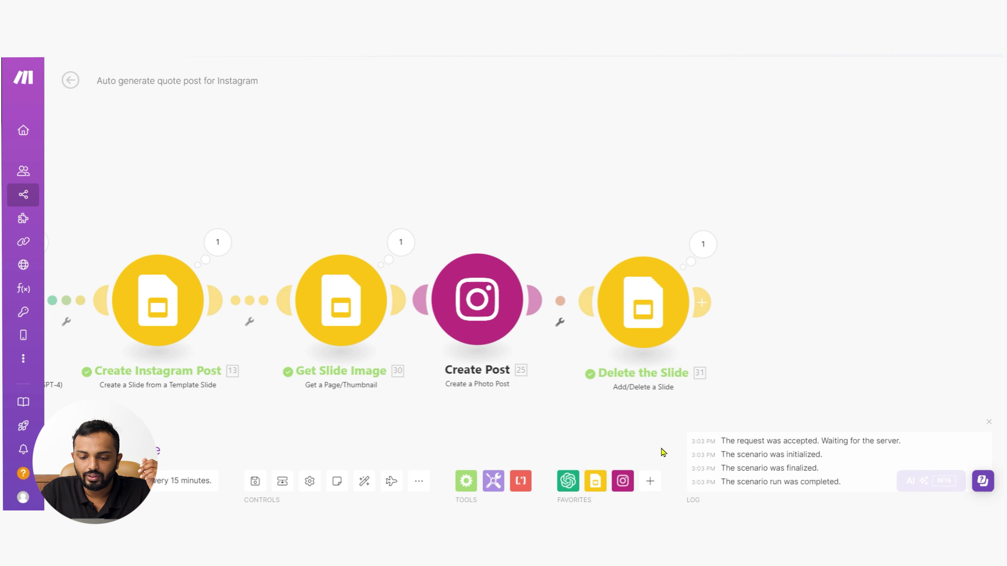
{"action": "left_click", "coordinate": [594, 486]}
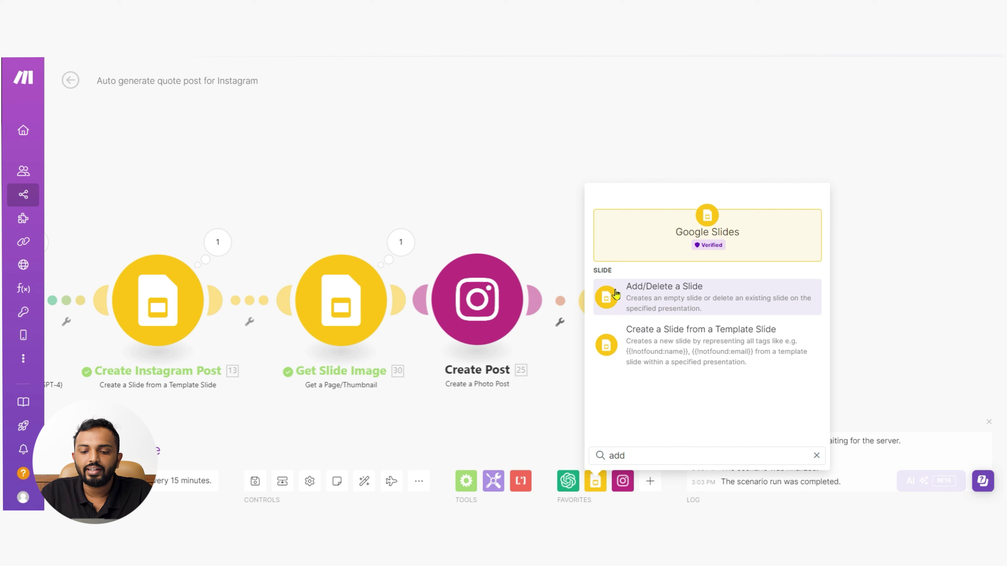
{"action": "left_click", "coordinate": [615, 294]}
{"action": "left_click", "coordinate": [643, 314]}
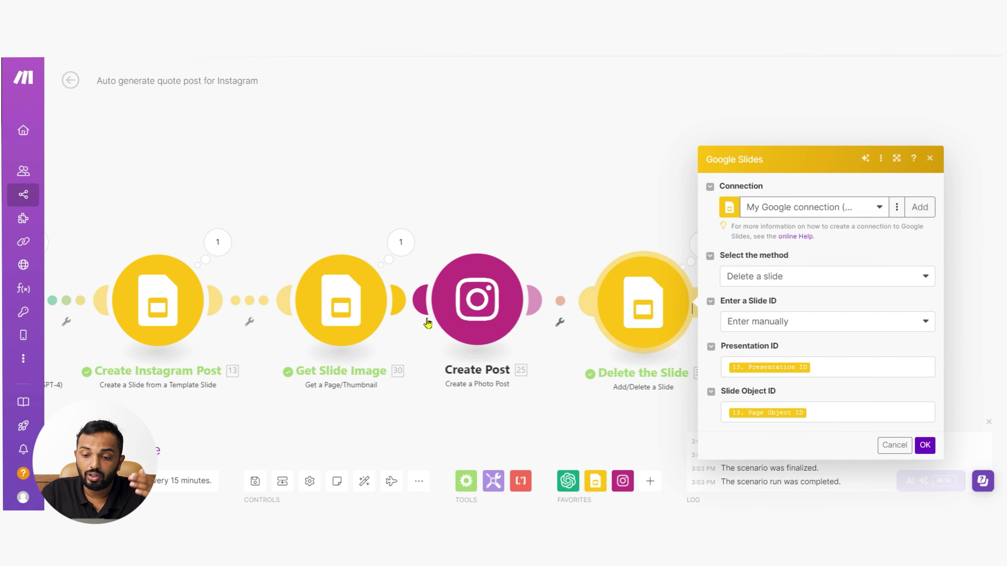
Step: Map 13. Presentation ID and 13. Page Object ID into Presentation ID and Slide Object ID
{"action": "left_click", "coordinate": [847, 364]}
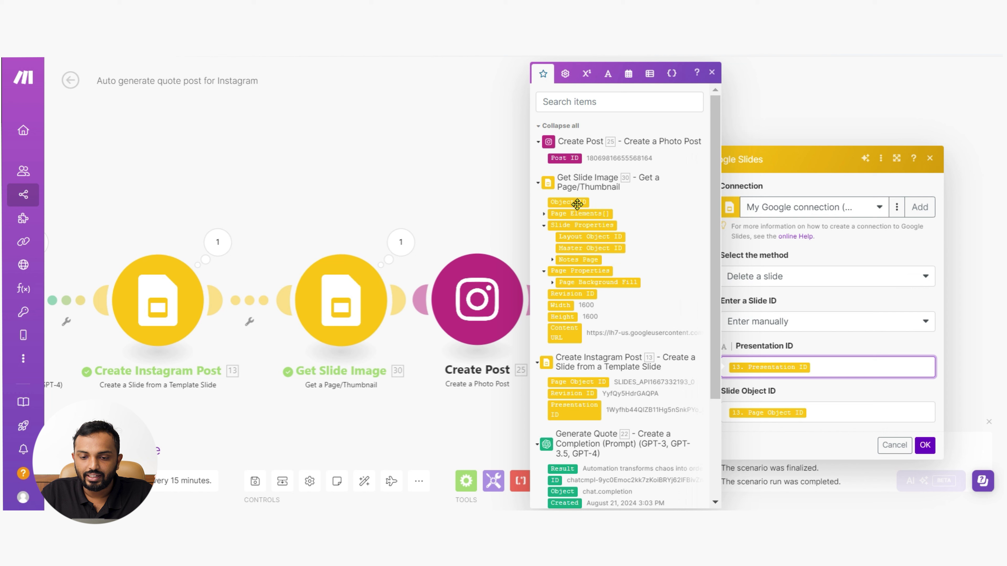
{"action": "key", "text": "BackSpace"}
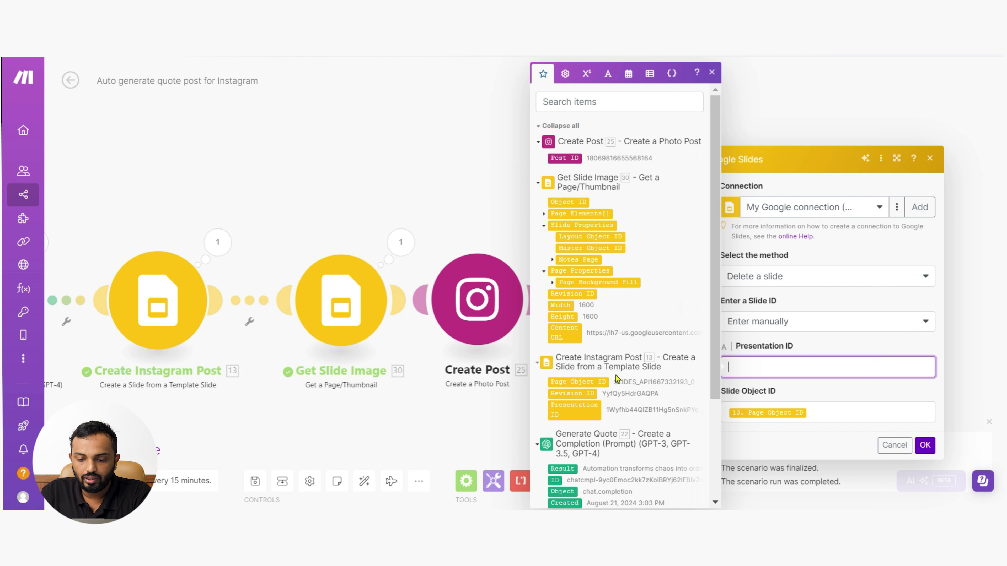
{"action": "left_click", "coordinate": [559, 414]}
{"action": "left_click", "coordinate": [843, 410]}
{"action": "key", "text": "BackSpace"}
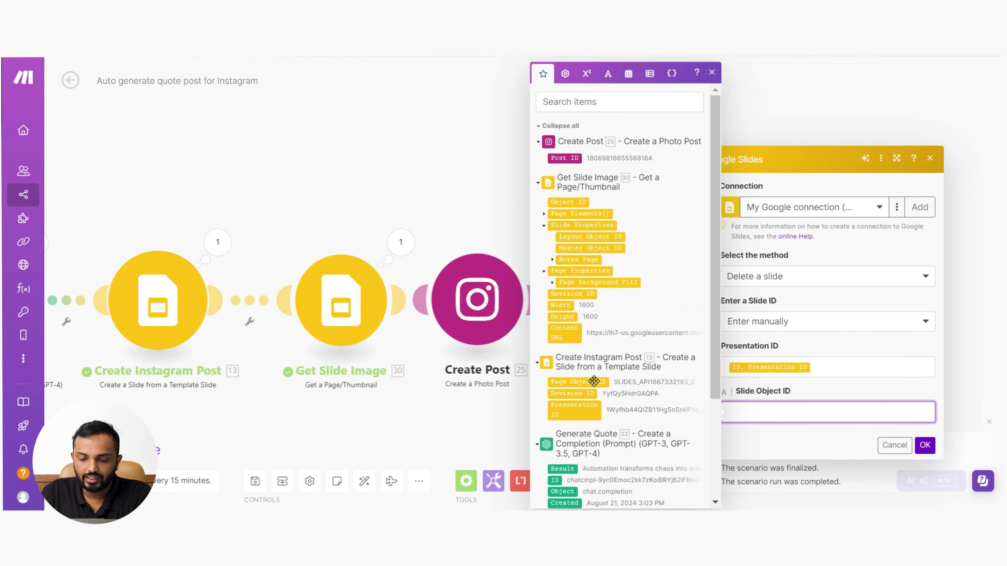
{"action": "left_click", "coordinate": [593, 382]}
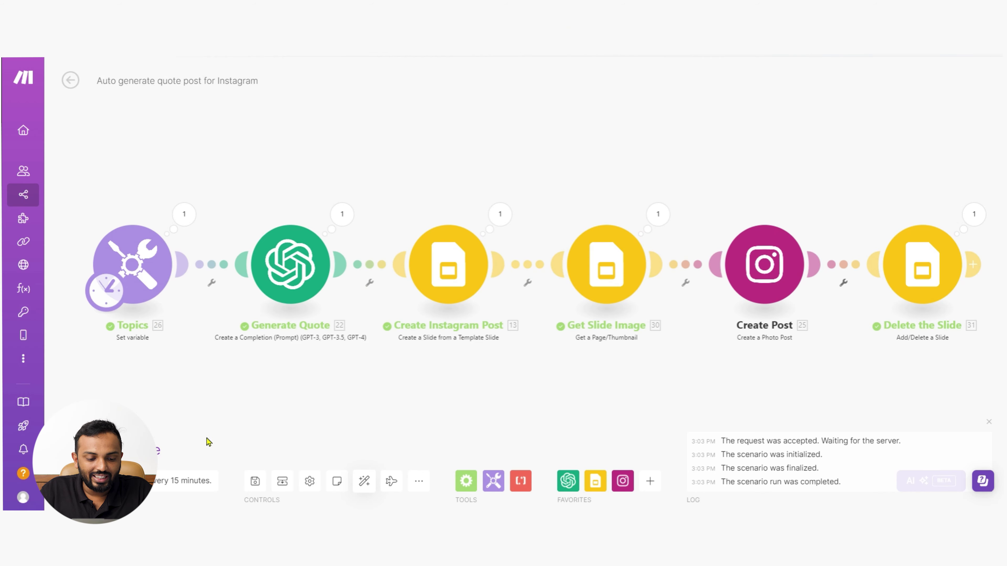
Step: Run all six modules once and check the Instagram Post ID returned by Create Post
{"action": "left_click", "coordinate": [144, 452]}
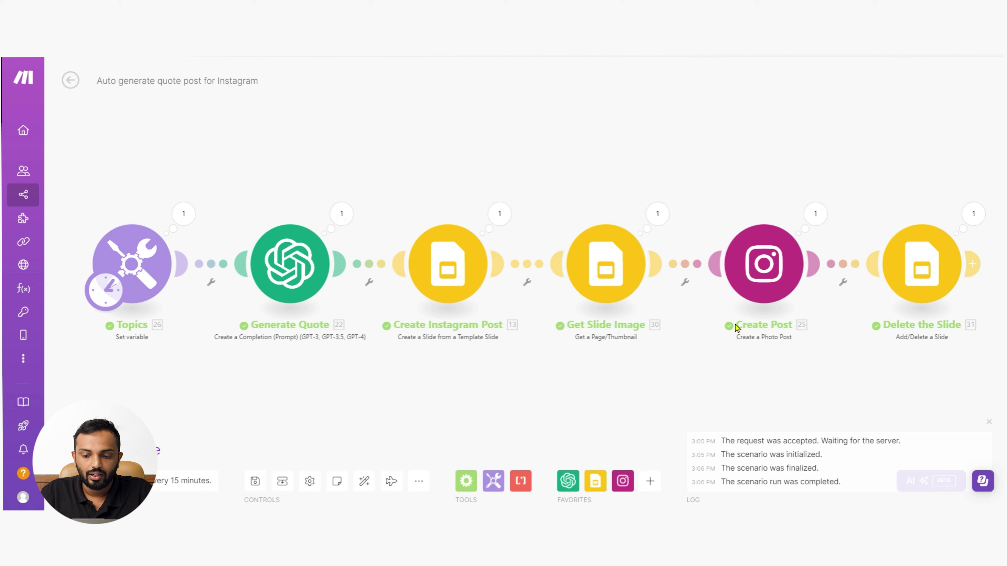
{"action": "left_click", "coordinate": [816, 216]}
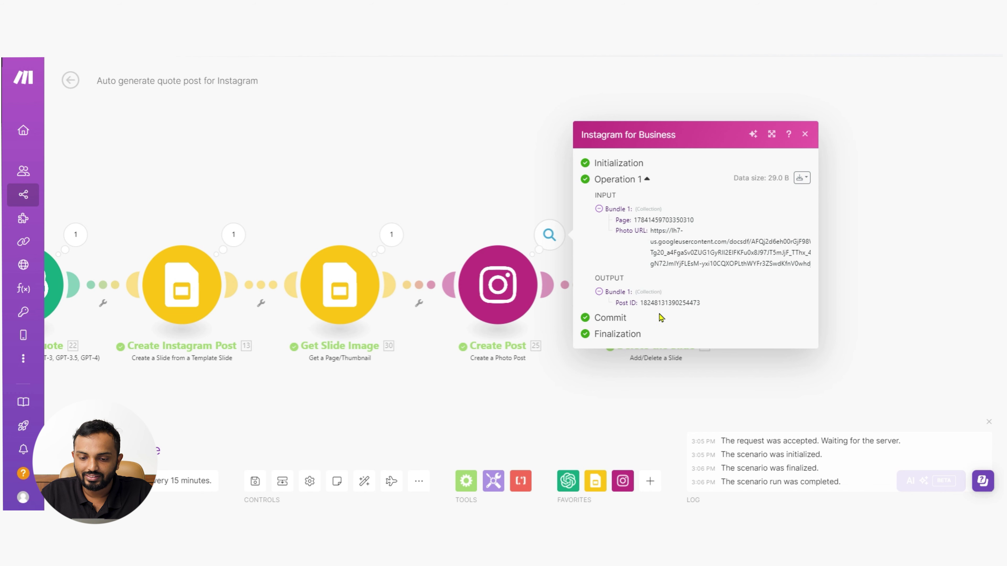
{"action": "left_click", "coordinate": [502, 213]}
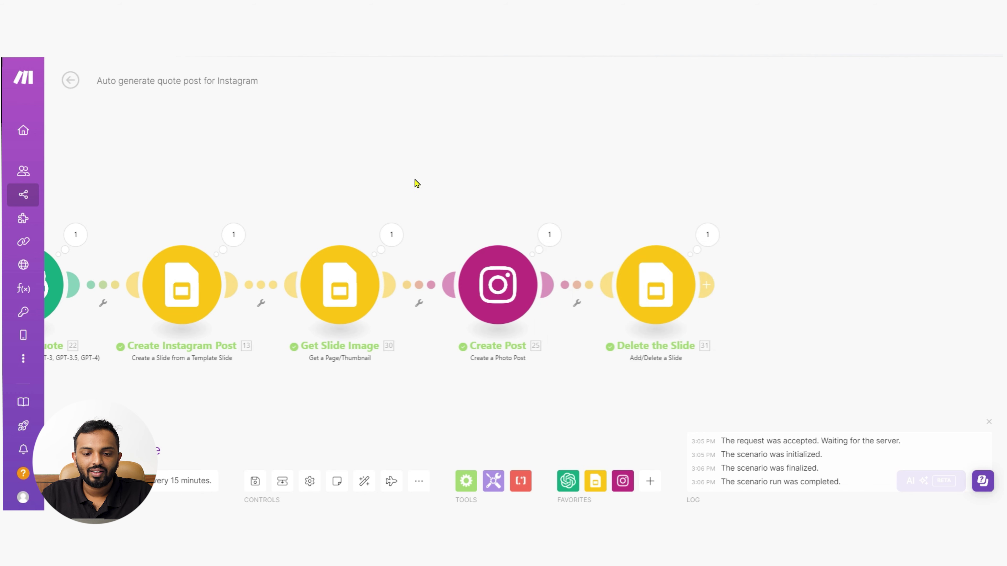
Step: On the Instagram business profile, open the newly published automation quote post to verify it
{"action": "key", "text": "ctrl+Tab"}
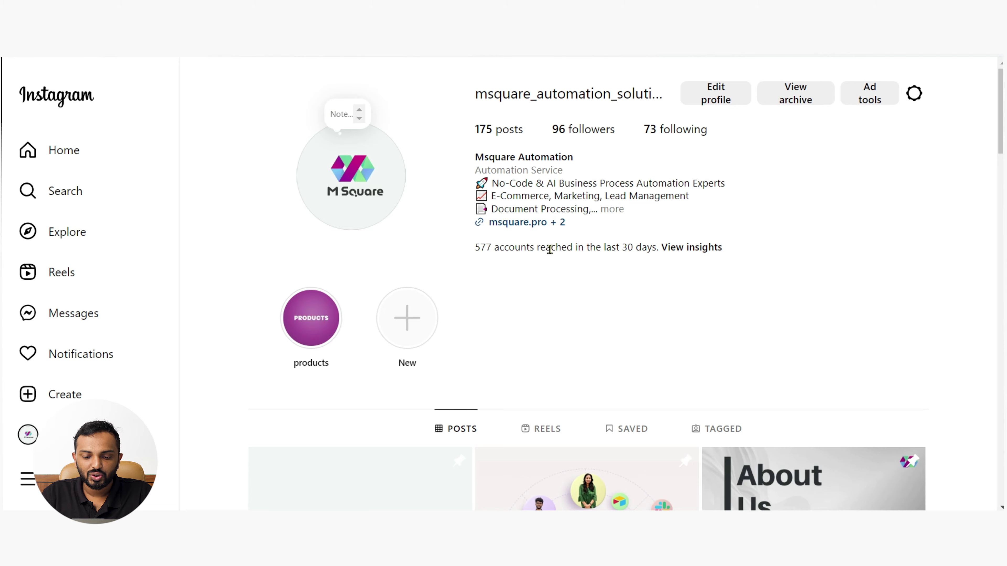
{"action": "scroll", "coordinate": [549, 249], "scroll_direction": "down", "scroll_amount": 10}
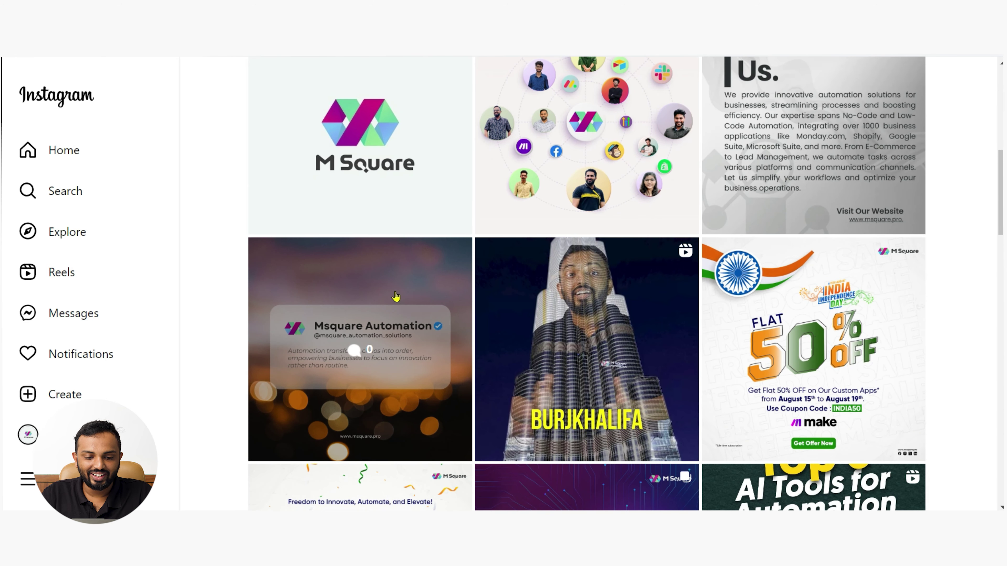
{"action": "left_click", "coordinate": [370, 288]}
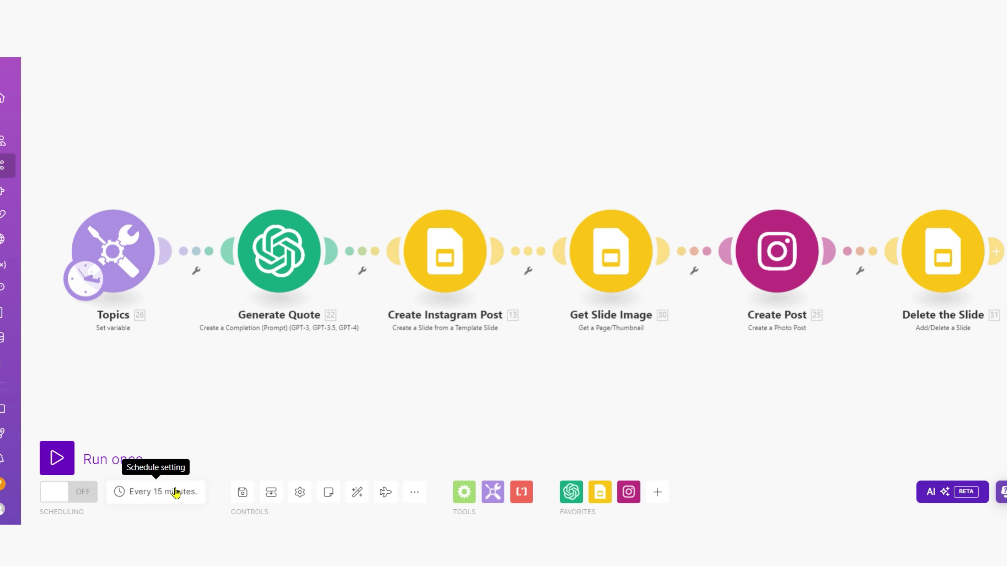
Step: Change the scenario's run interval from 15 minutes to 360 minutes (every 6 hours)
{"action": "left_click", "coordinate": [175, 493]}
{"action": "double_click", "coordinate": [223, 262]}
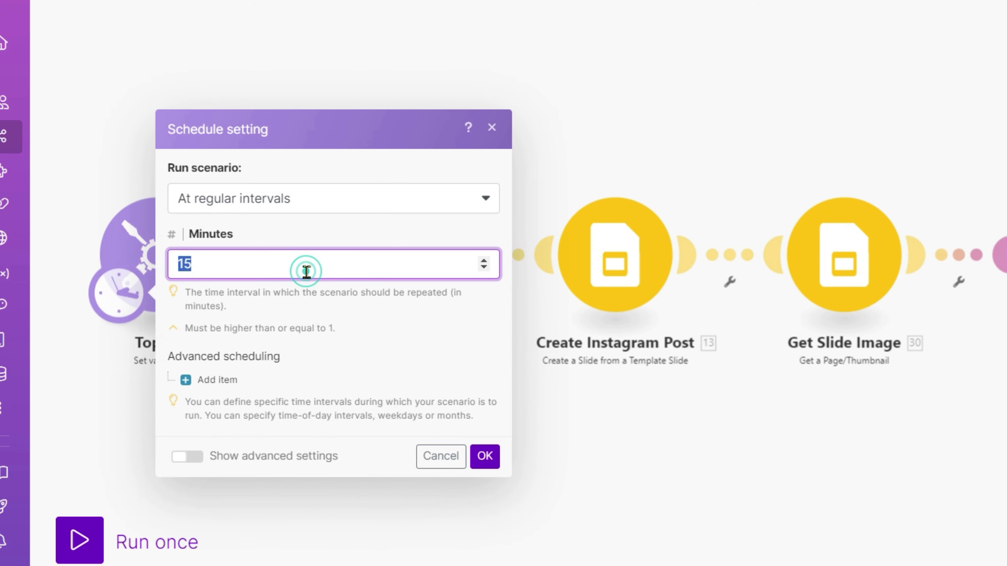
{"action": "type", "text": "360"}
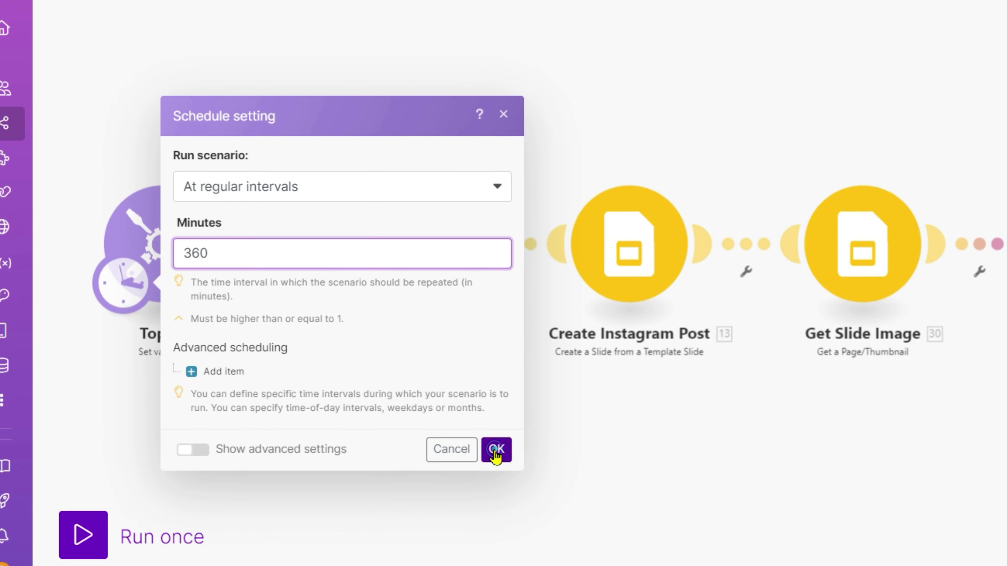
{"action": "left_click", "coordinate": [484, 456]}
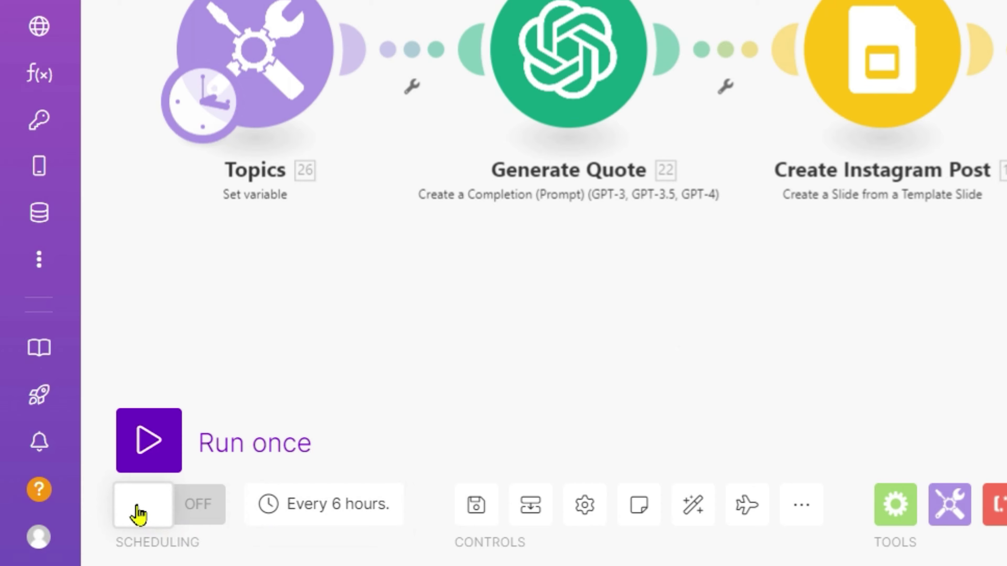